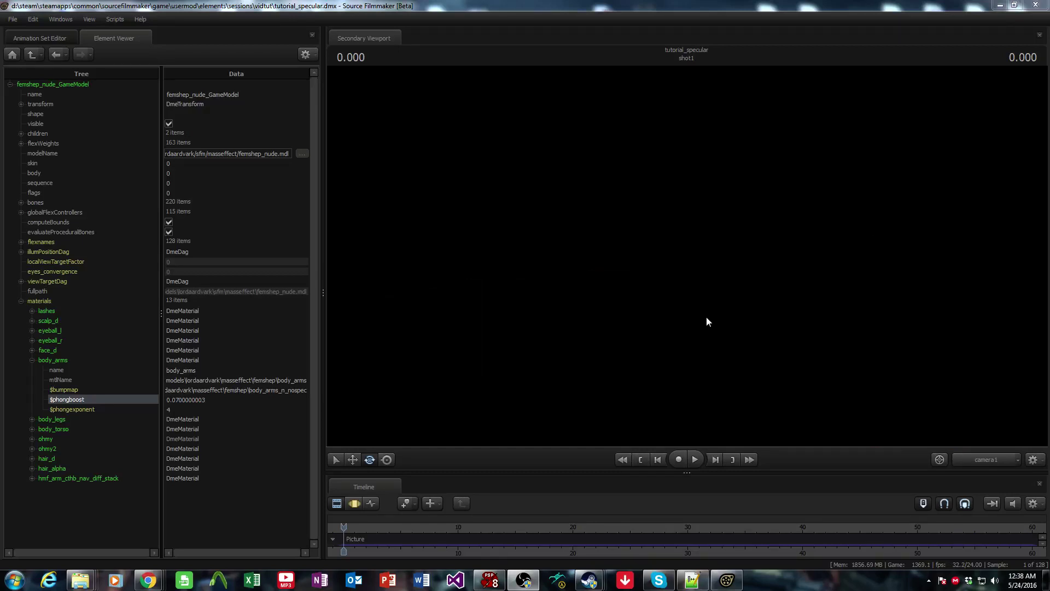
Toggle the timeline between the motion editor and clip editor to refresh the viewport
click(354, 503)
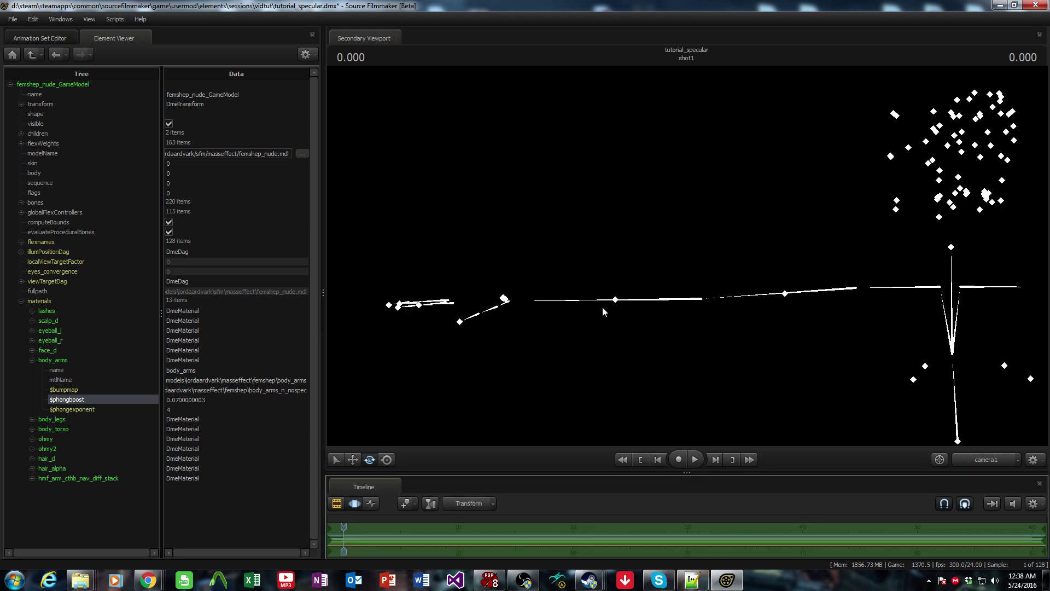
key(F2)
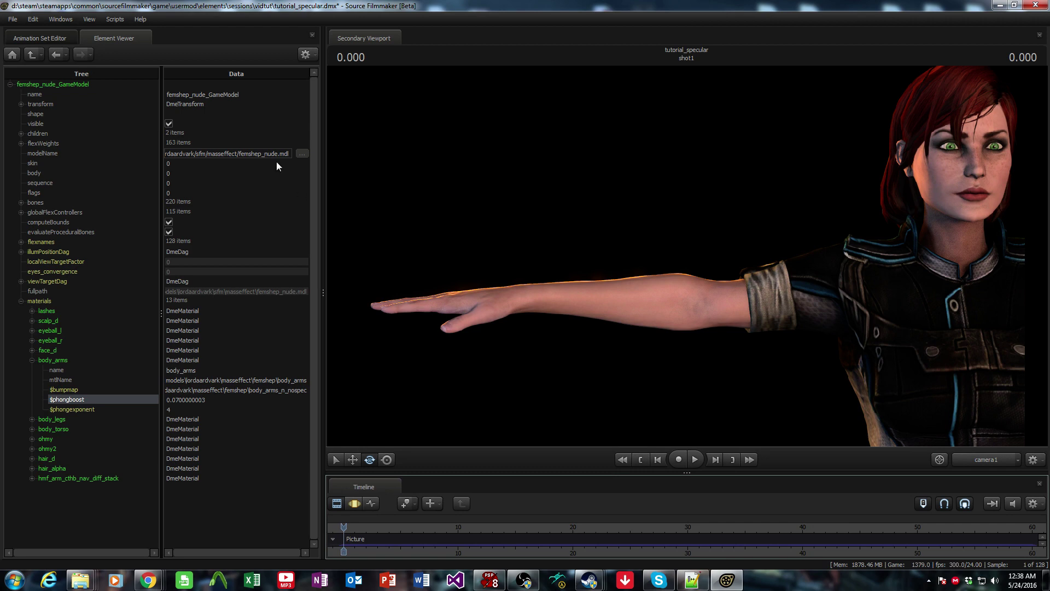
click(355, 503)
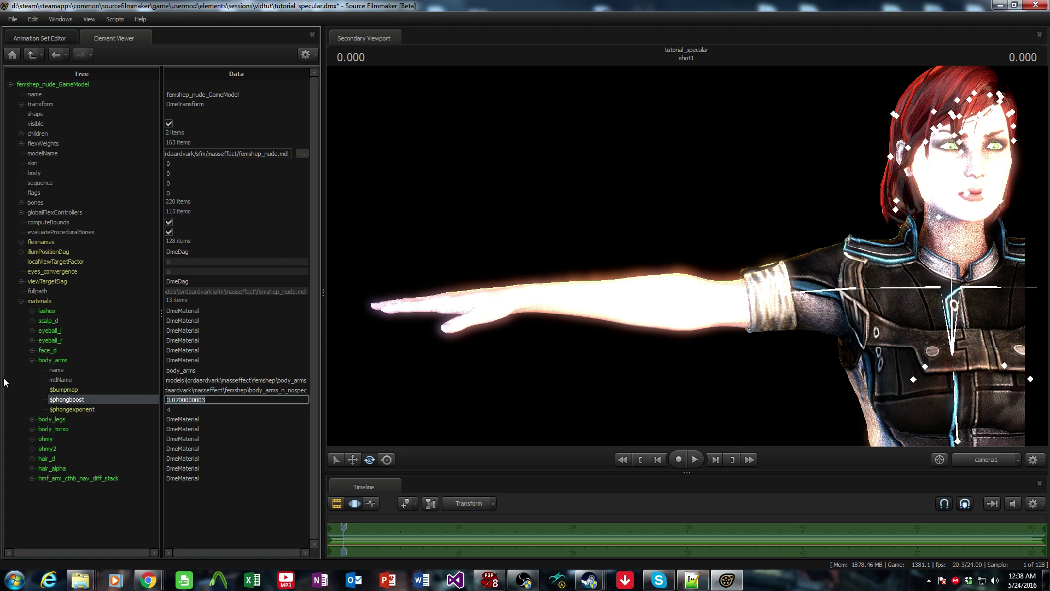
click(335, 504)
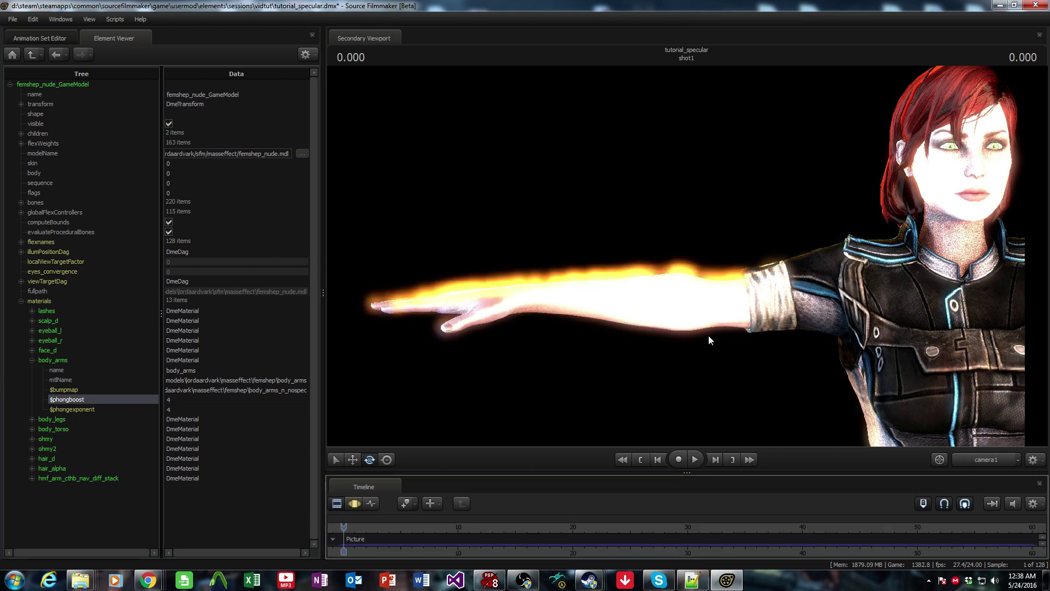
Set the body_arms $bumpmap to body_arms_n_spec and $phongboost to 12
click(297, 389)
key(BackSpace)
key(BackSpace)
key(Return)
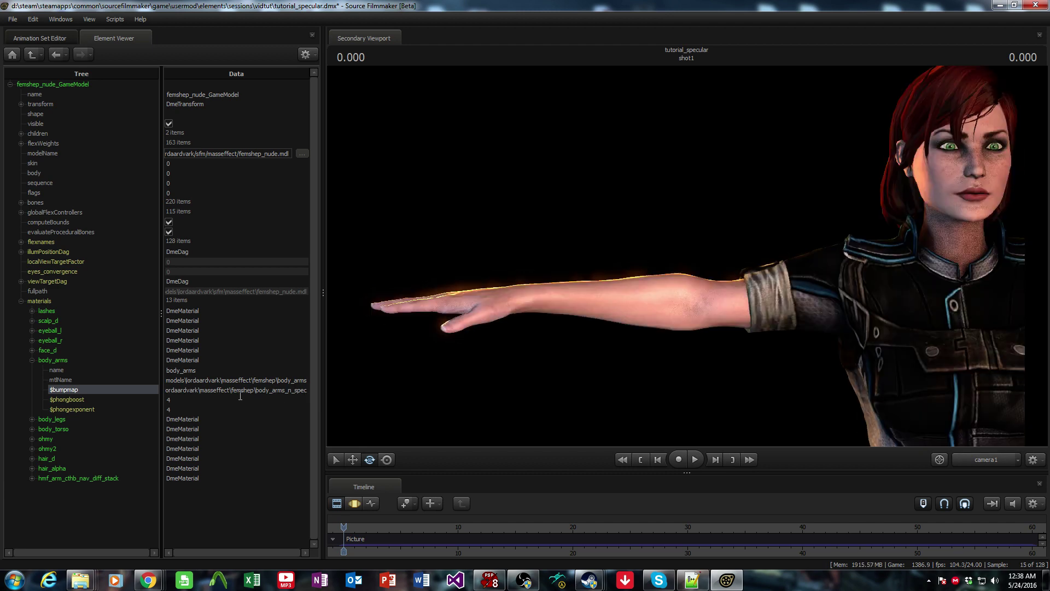
click(157, 402)
text(12)
key(Return)
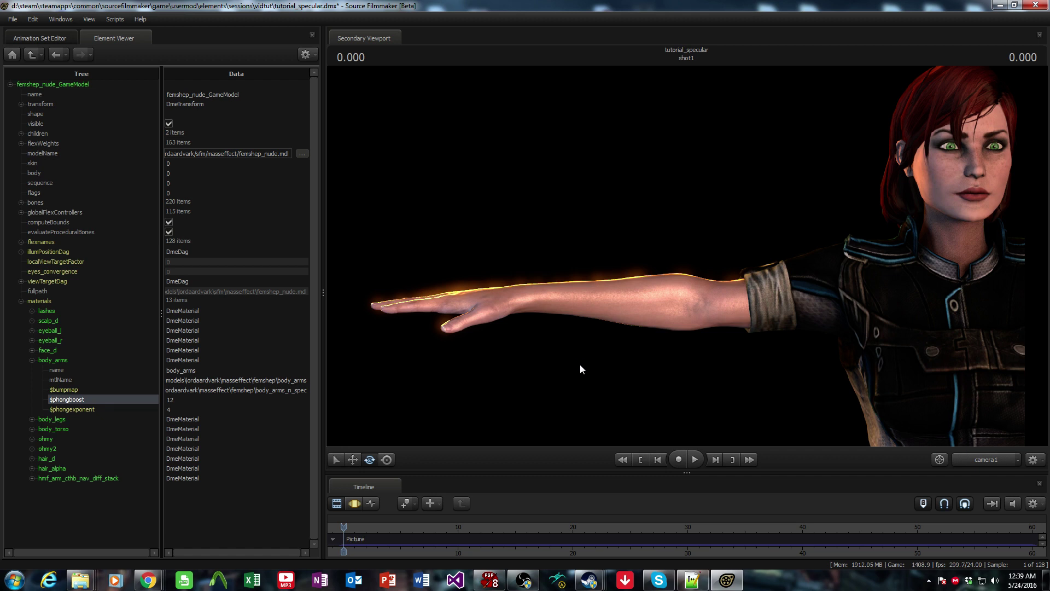
Set the body_arms $phongboost back to 4
click(197, 395)
text(4)
key(Return)
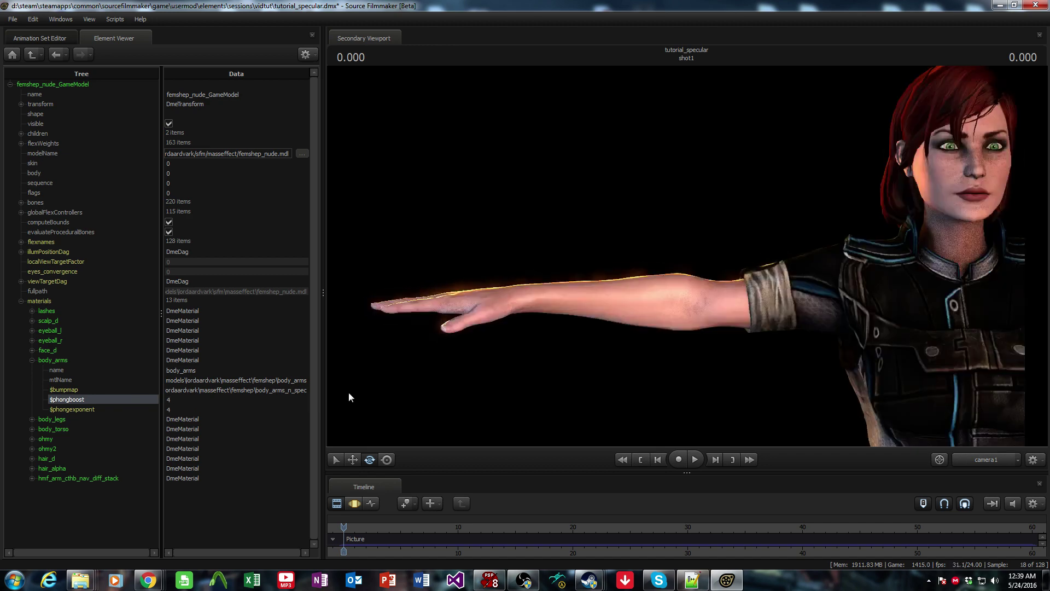
Edit the $bumpmap path to body_arms_n_nospec and back to compare the arm's shine
click(299, 390)
text(no)
key(Return)
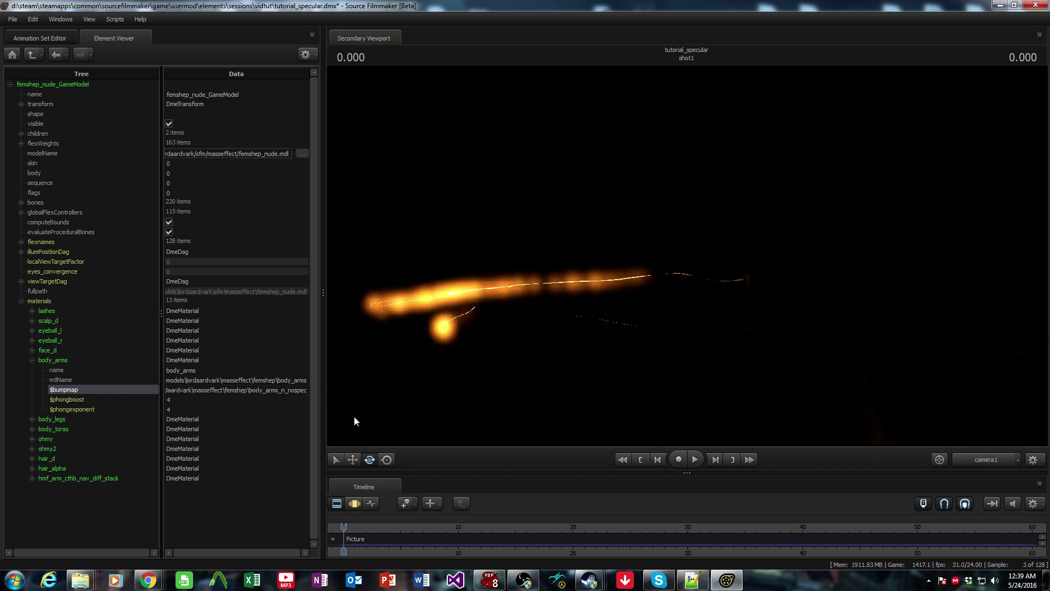
key(Return)
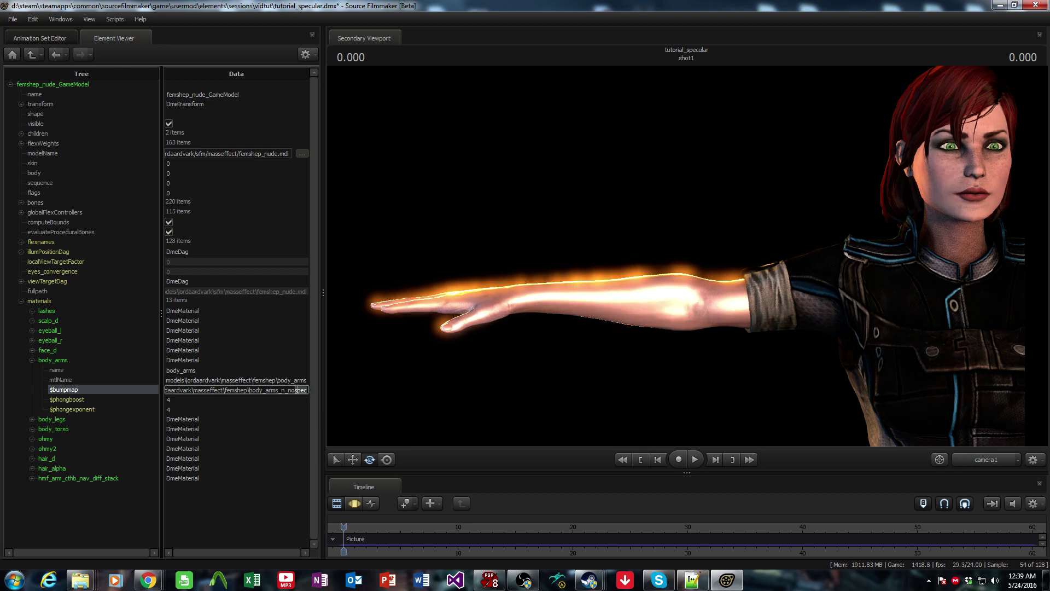
key(Return)
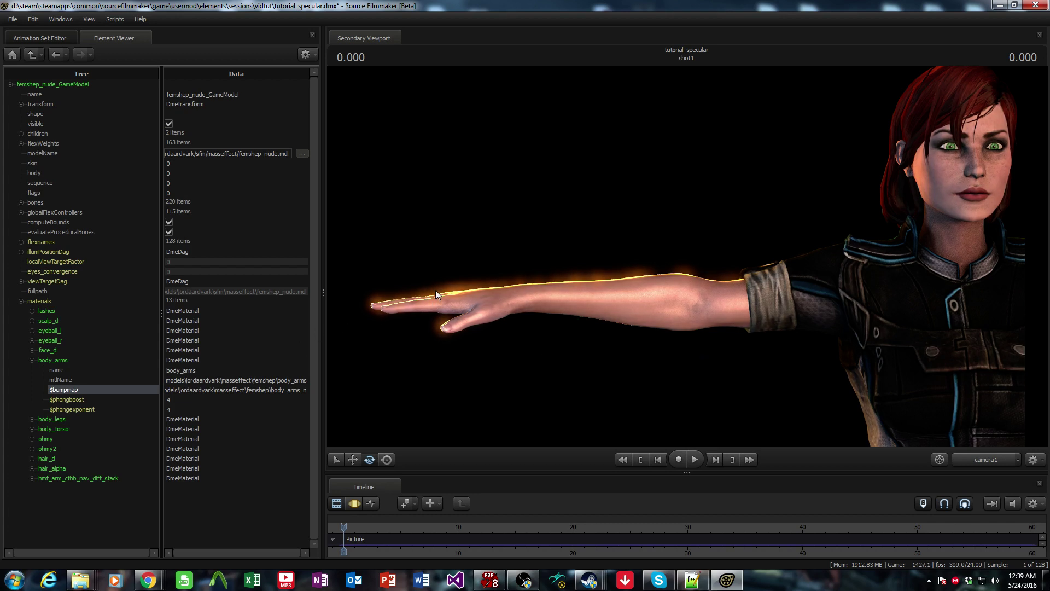
Bring the Femshep materials folder forward and open body_arms_n.vtf in VTFEdit
mouse_move(80, 580)
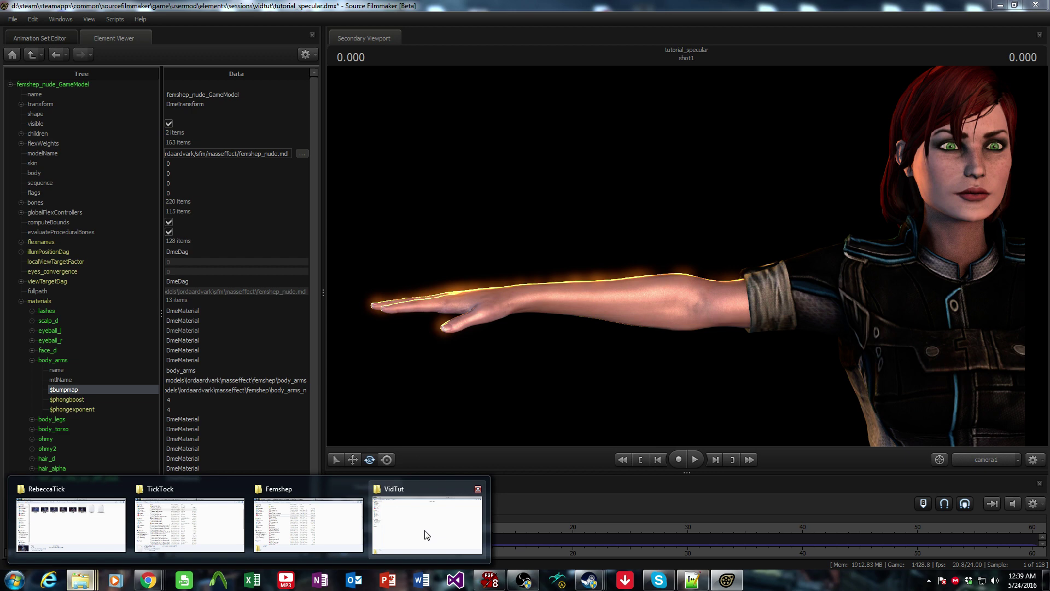
click(315, 525)
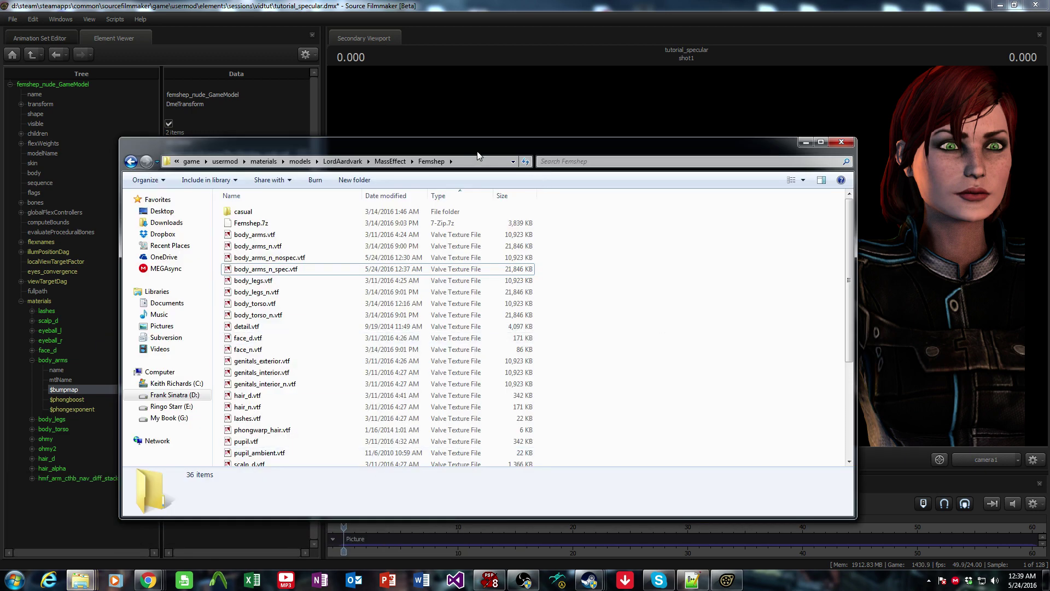
drag(477, 151, 469, 122)
double_click(273, 218)
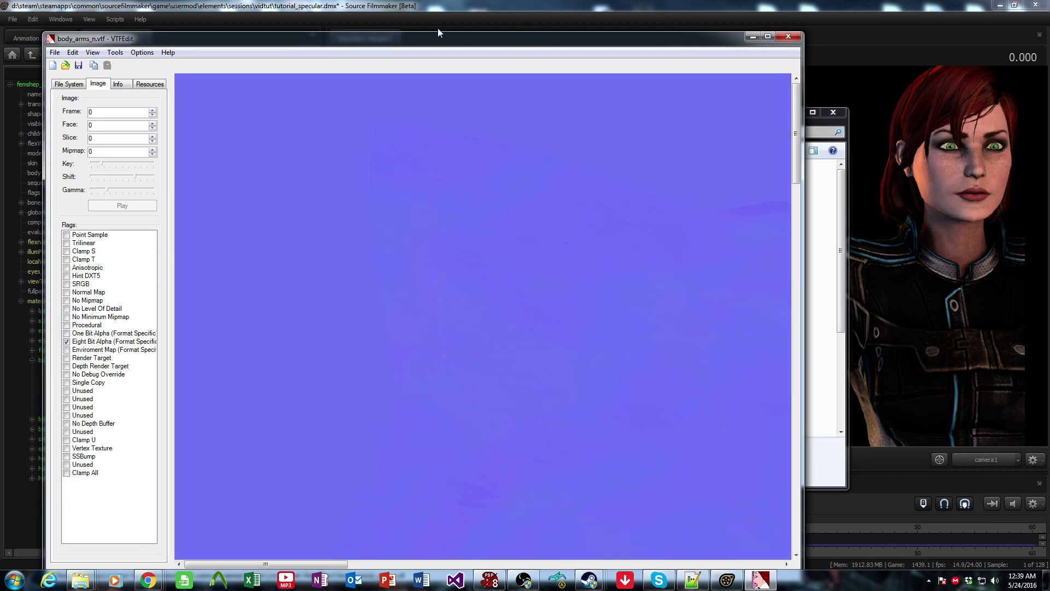
Export body_arms_n.vtf as body_arms_n.tga
click(54, 53)
click(71, 141)
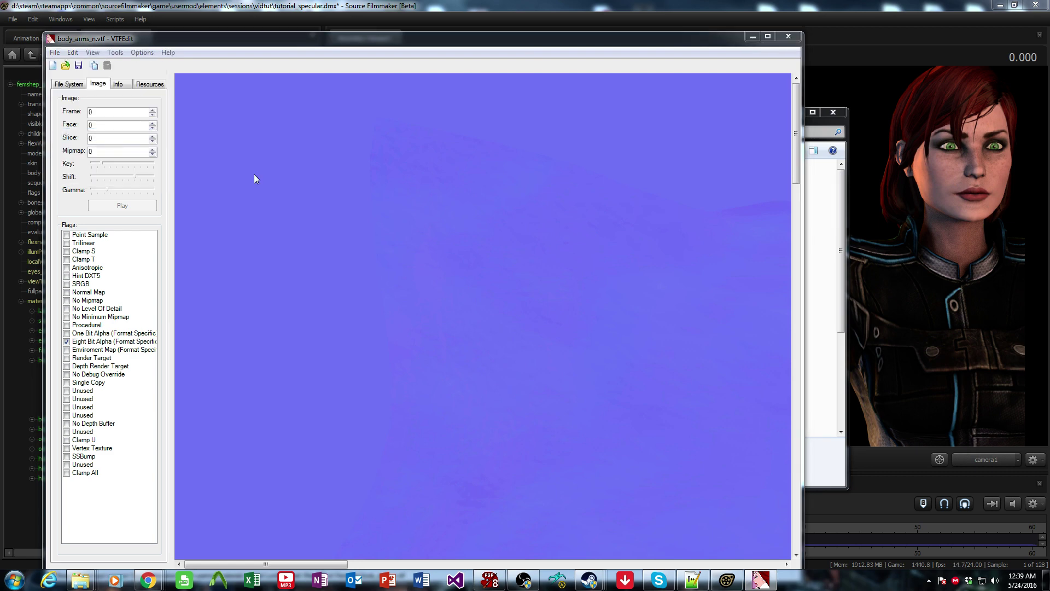
click(477, 332)
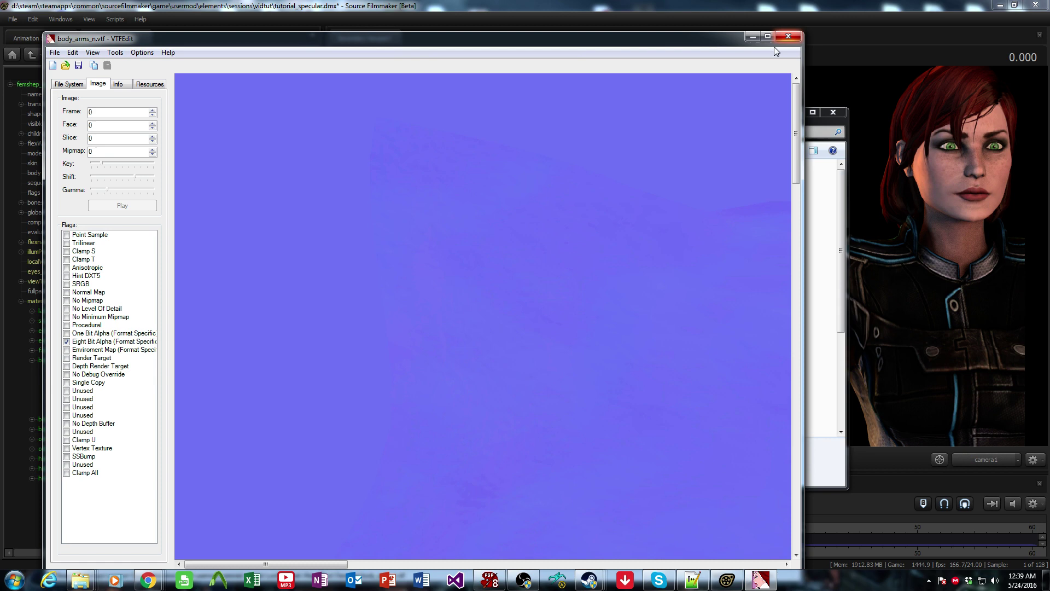
Open body_arms.vtf in VTFEdit and export it as a TGA image
click(787, 36)
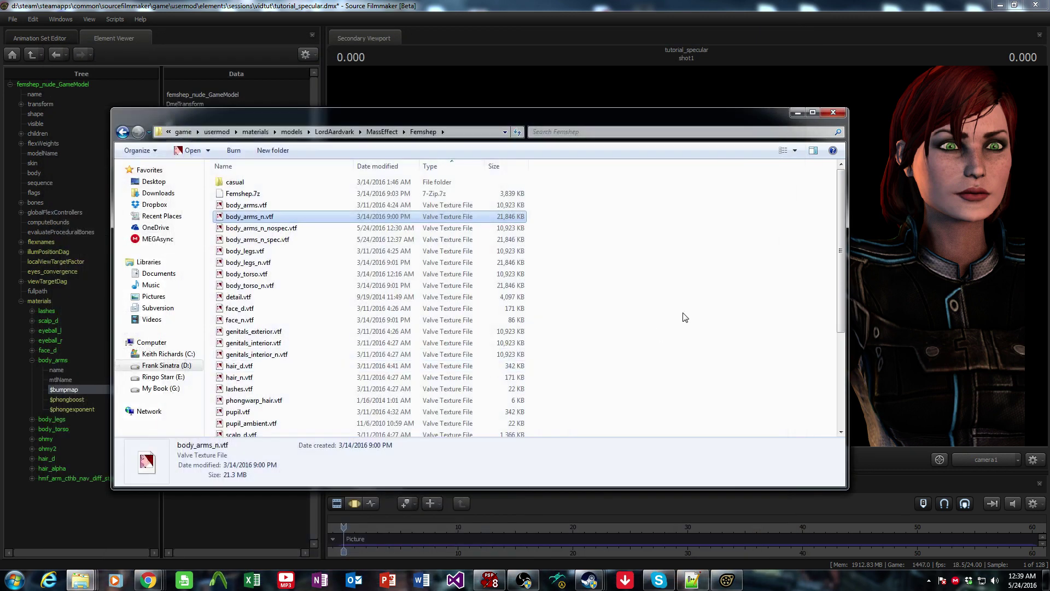
double_click(252, 205)
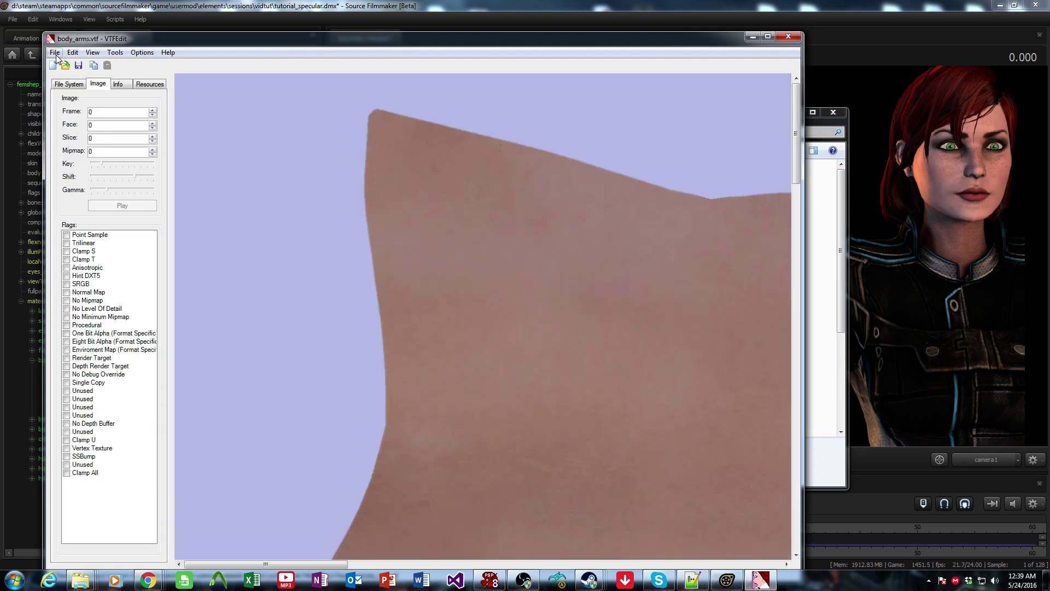
click(55, 53)
click(95, 137)
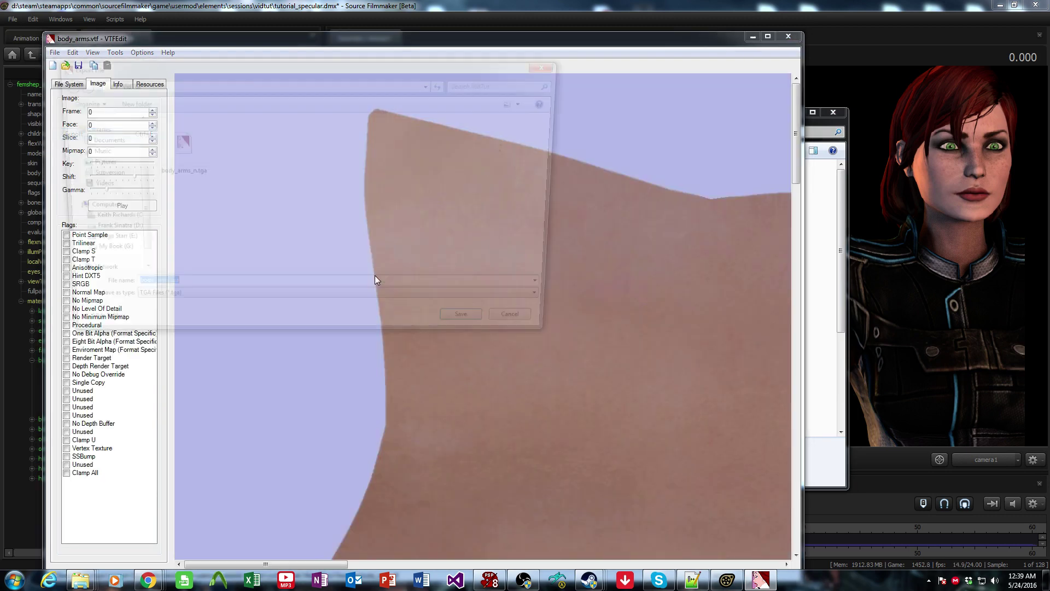
click(476, 331)
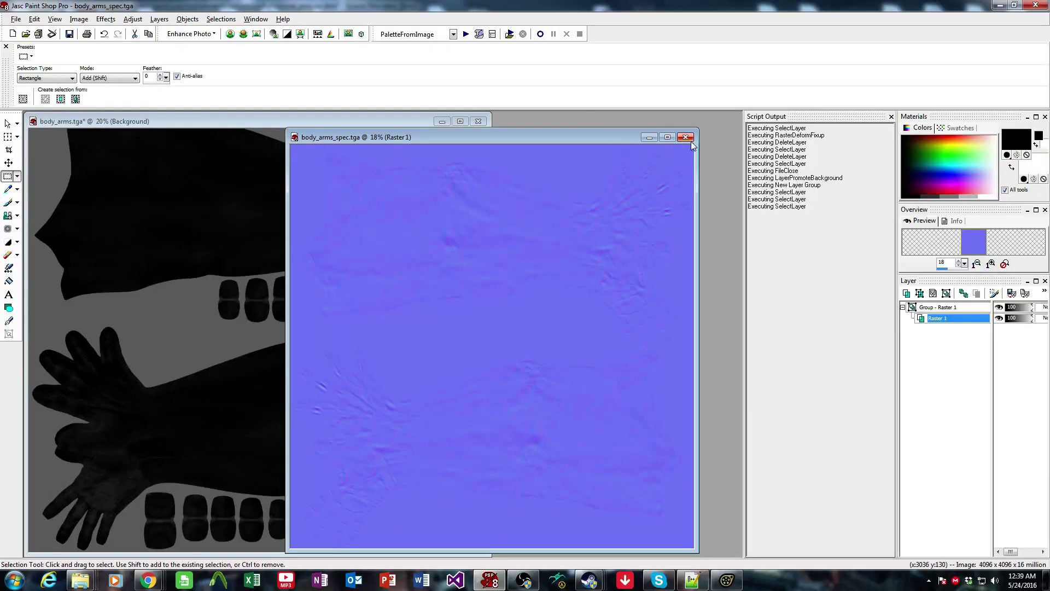
In Paint Shop Pro, close body_arms.tga without saving and close the script output panel
click(692, 138)
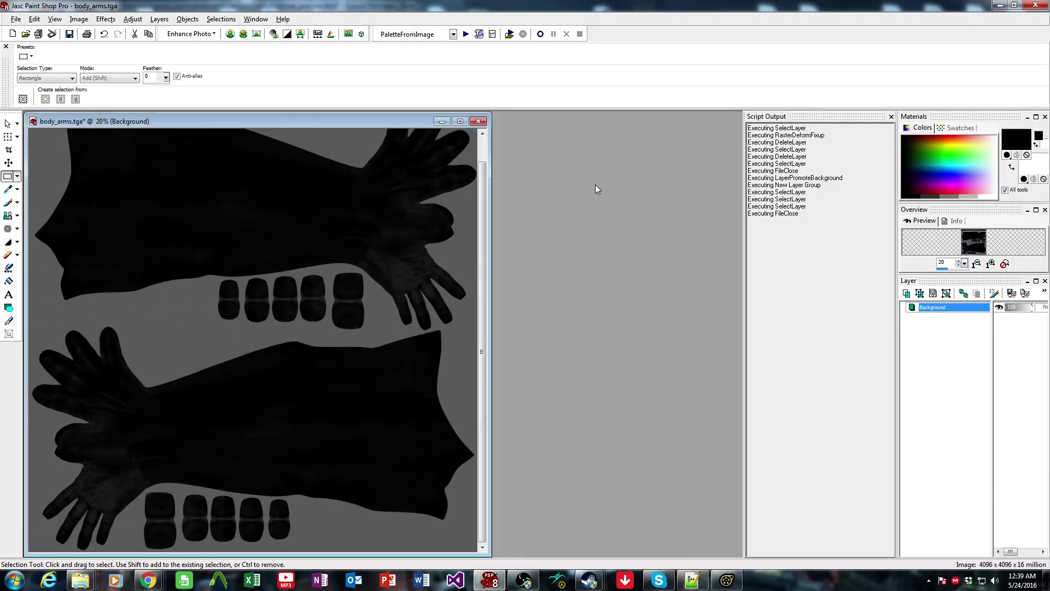
click(478, 121)
click(535, 313)
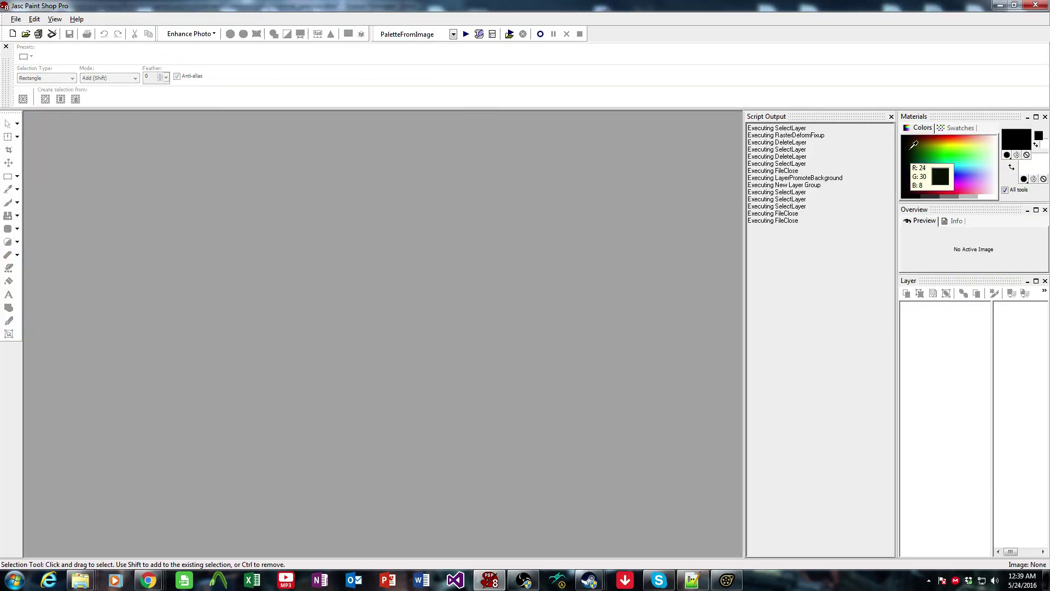
click(891, 116)
Open body_arms_n.tga and apply an image operation to the normal map
click(16, 19)
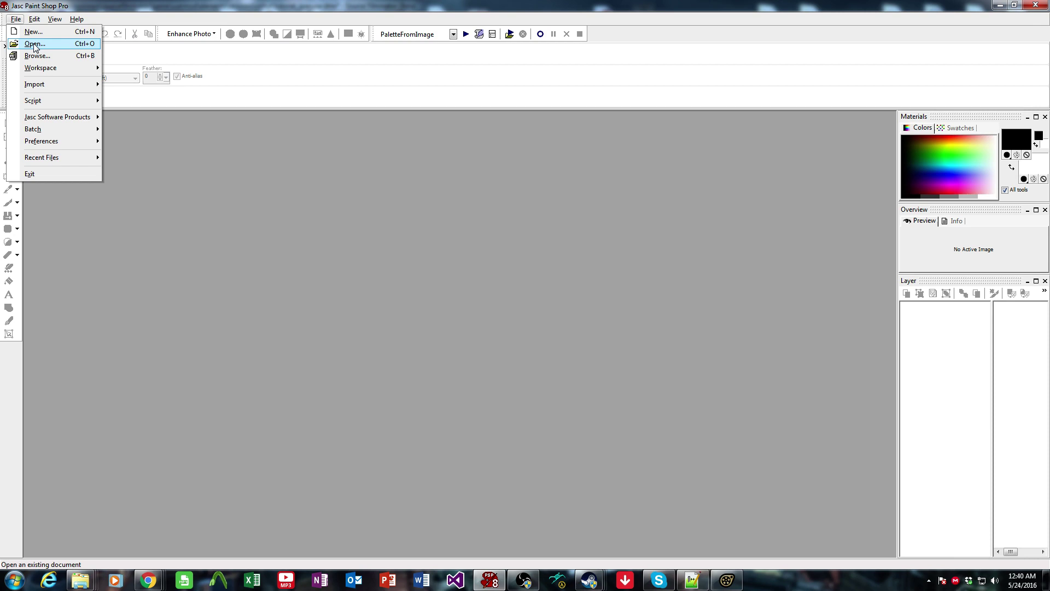
click(35, 44)
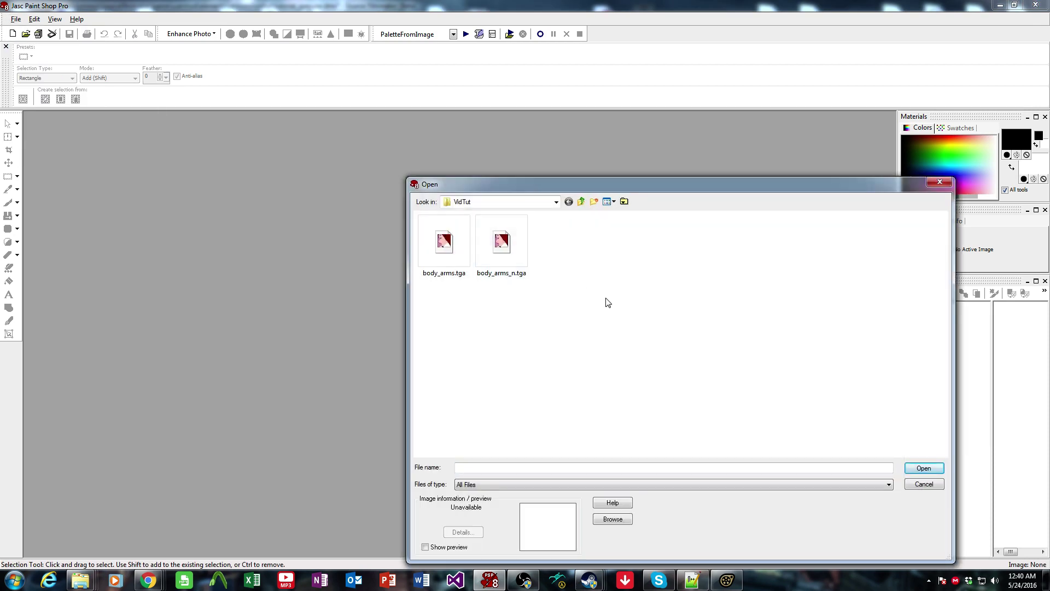
double_click(502, 244)
drag(225, 139, 252, 137)
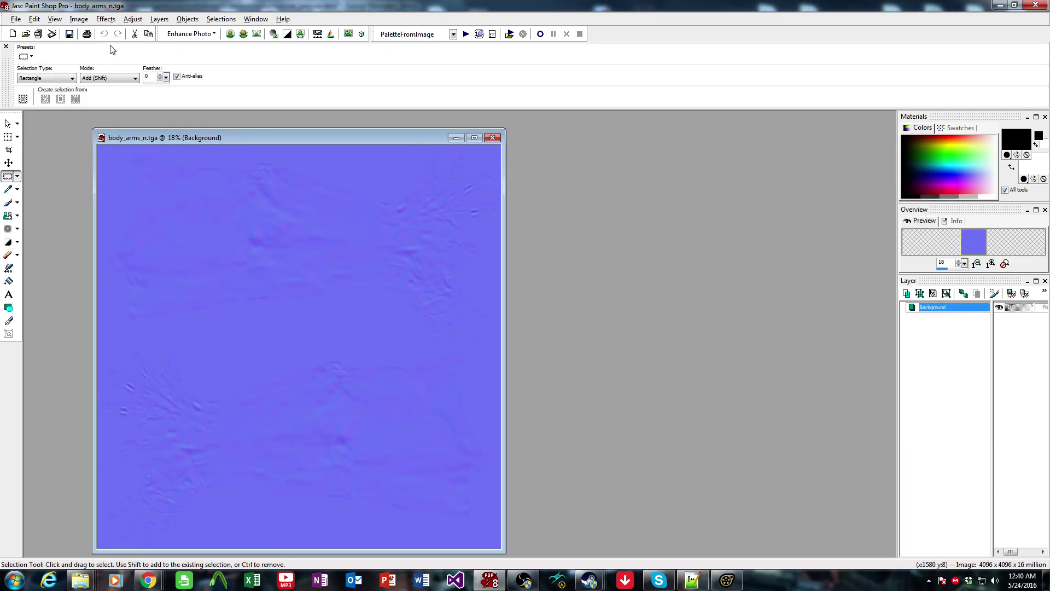
click(79, 19)
click(109, 255)
Save the normal map as body_arms_n_spec.tga
click(16, 19)
click(59, 112)
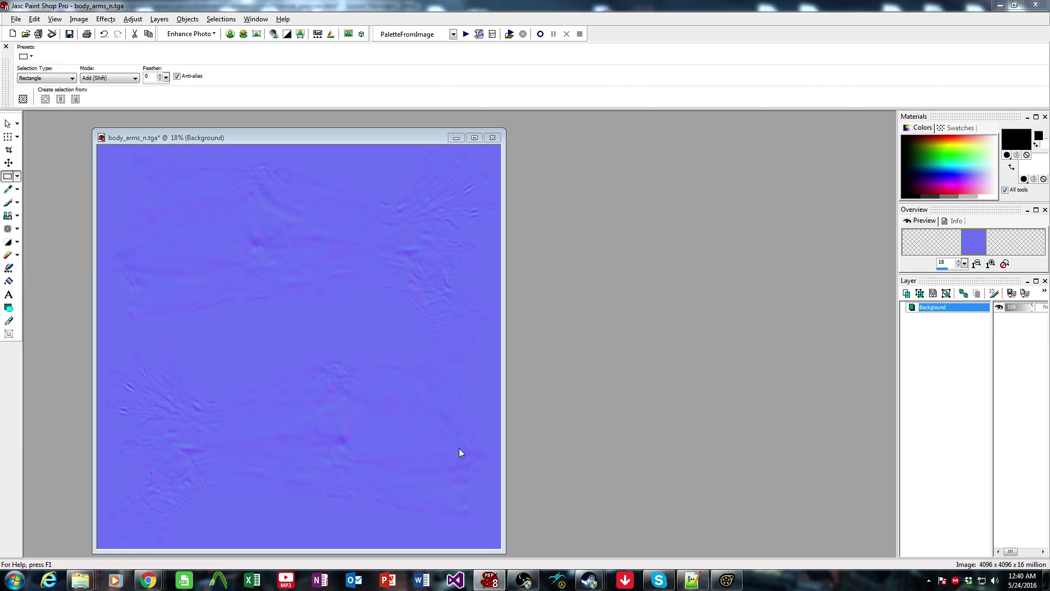
text(_spec.tga)
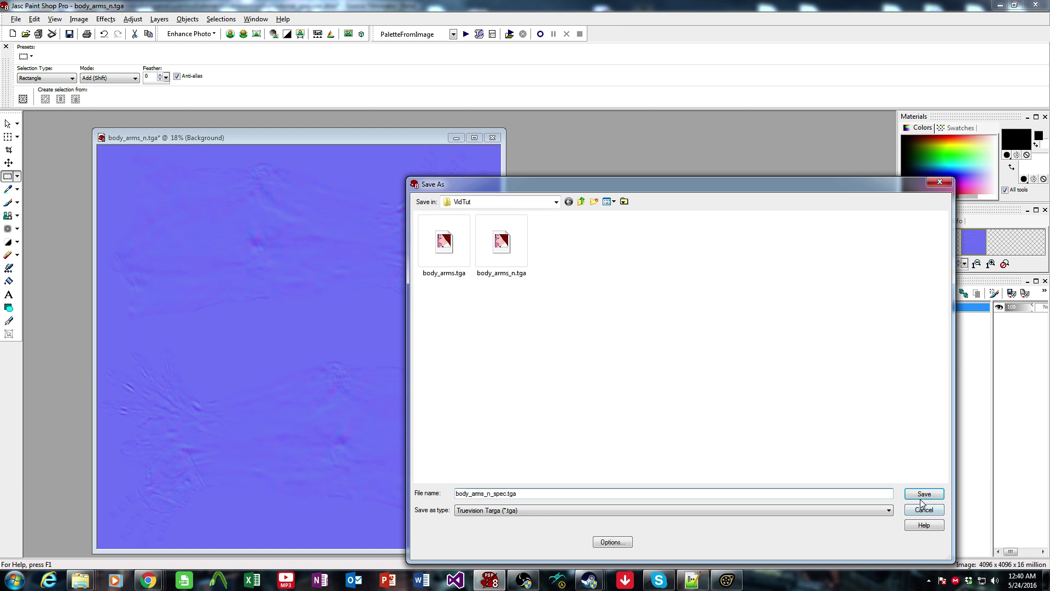
click(924, 494)
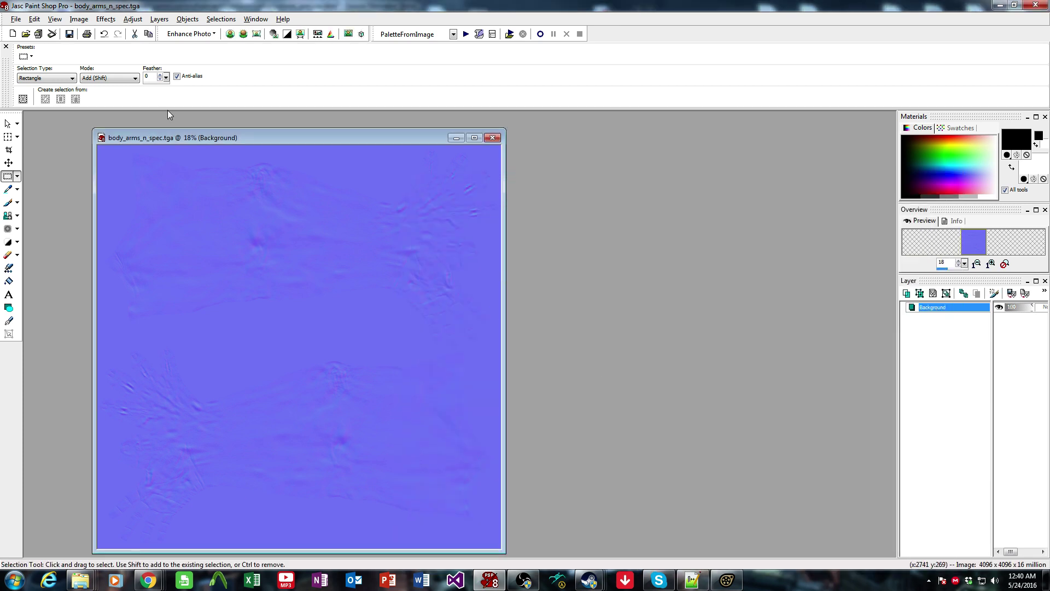
drag(199, 136, 267, 123)
click(80, 19)
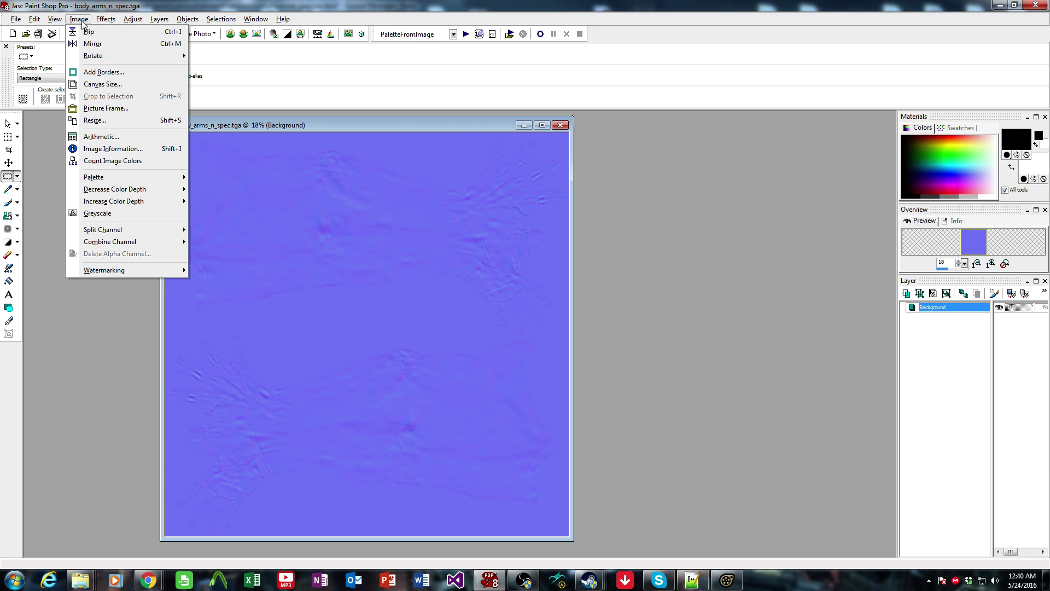
click(474, 19)
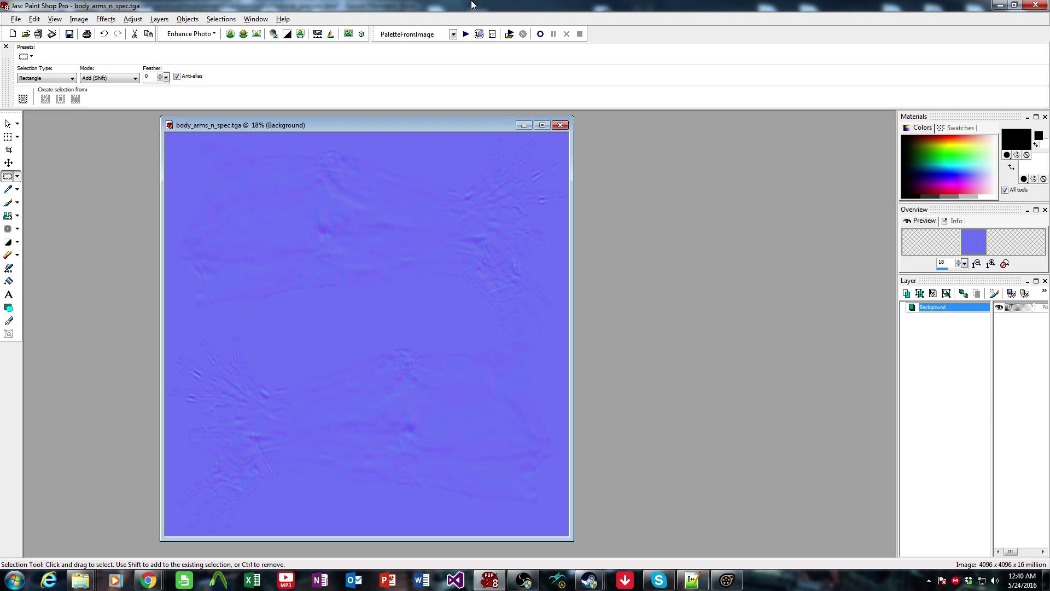
drag(413, 122, 478, 143)
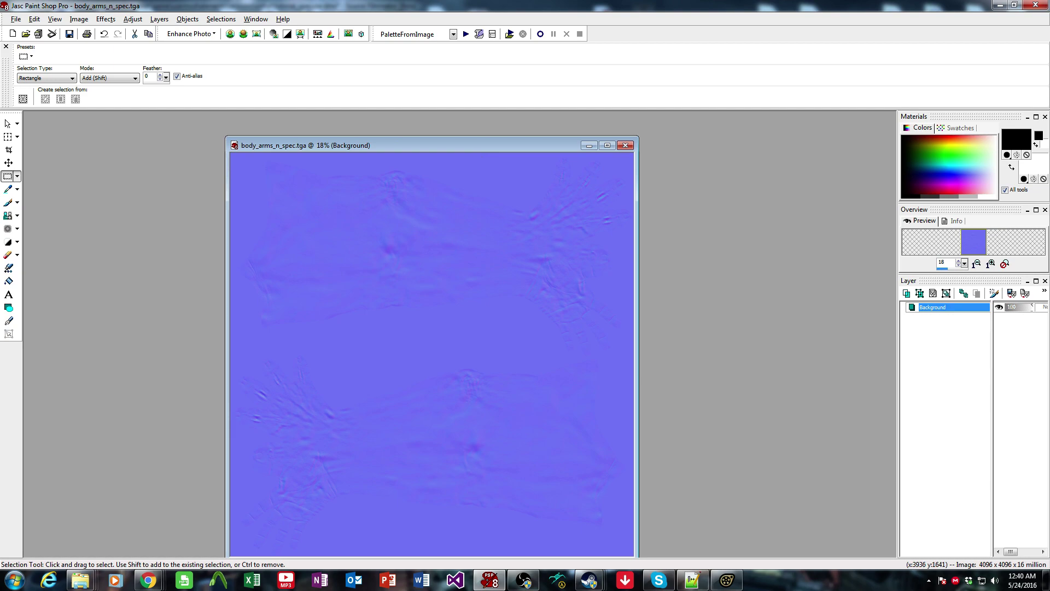
In Source Filmmaker, append _nospec to the body_arms bump map path
click(727, 580)
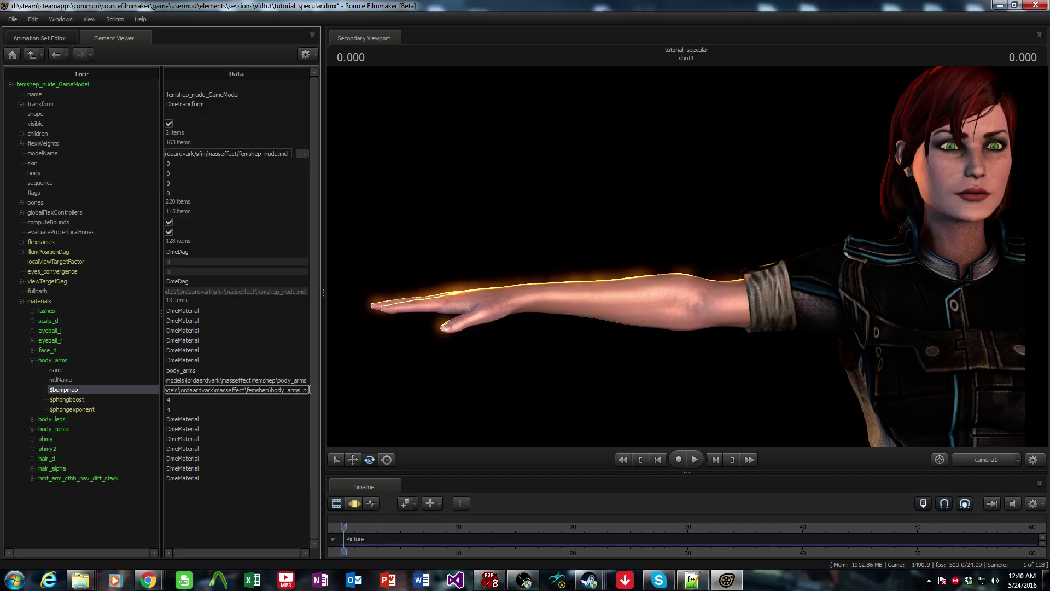
text(_nospec)
key(Return)
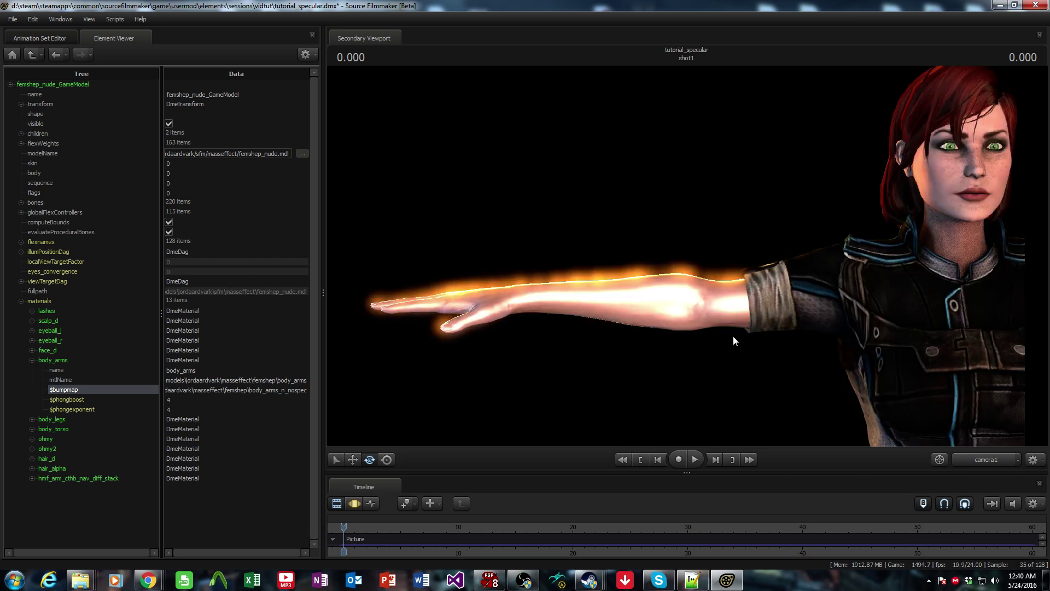
Open body_arms.tga beside the normal map in Paint Shop Pro
click(489, 580)
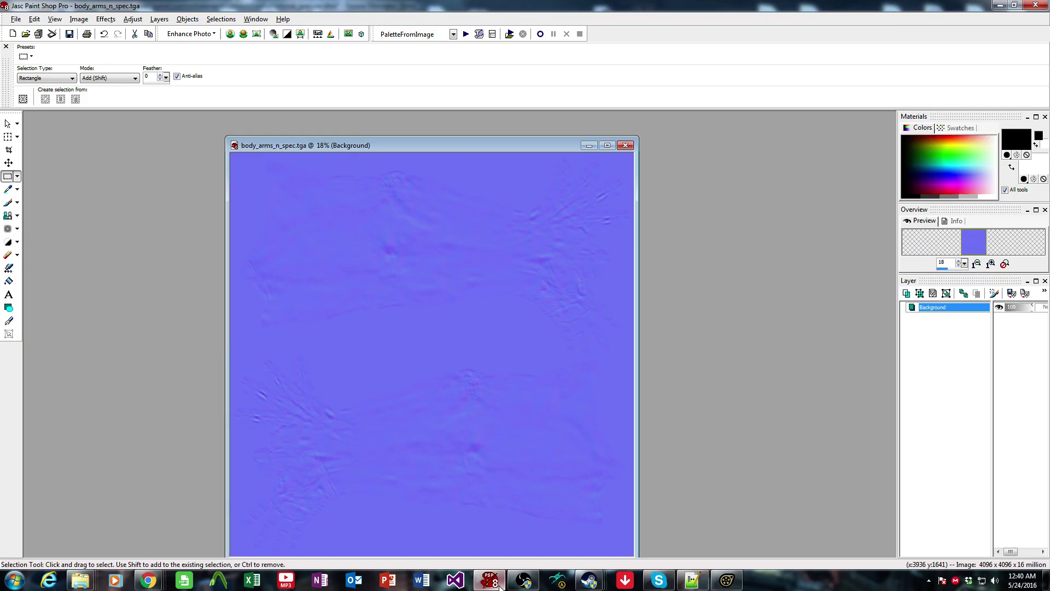
drag(370, 138, 389, 135)
click(22, 19)
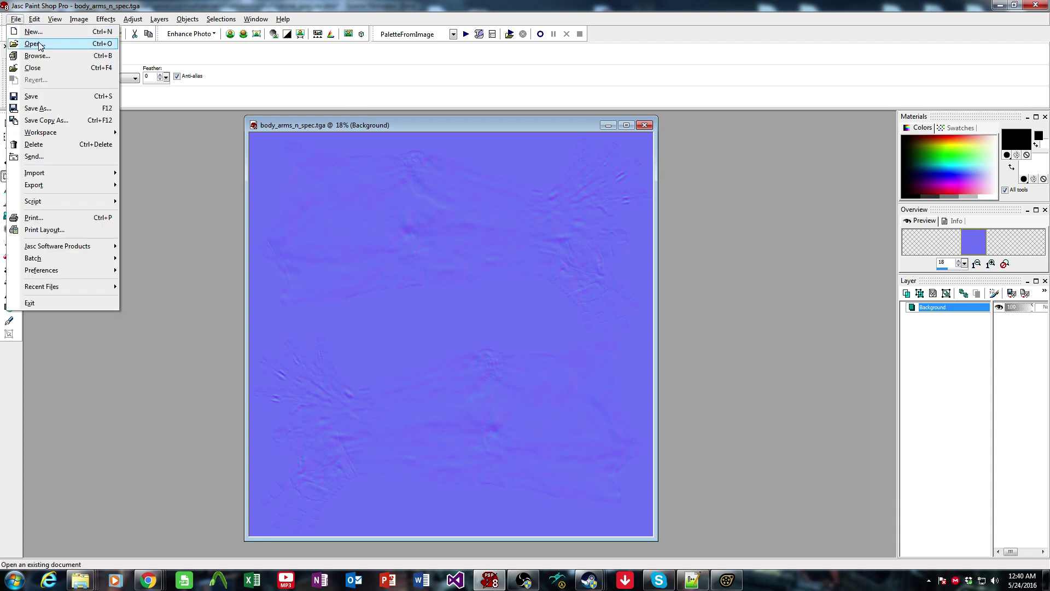
click(35, 44)
click(452, 234)
double_click(452, 234)
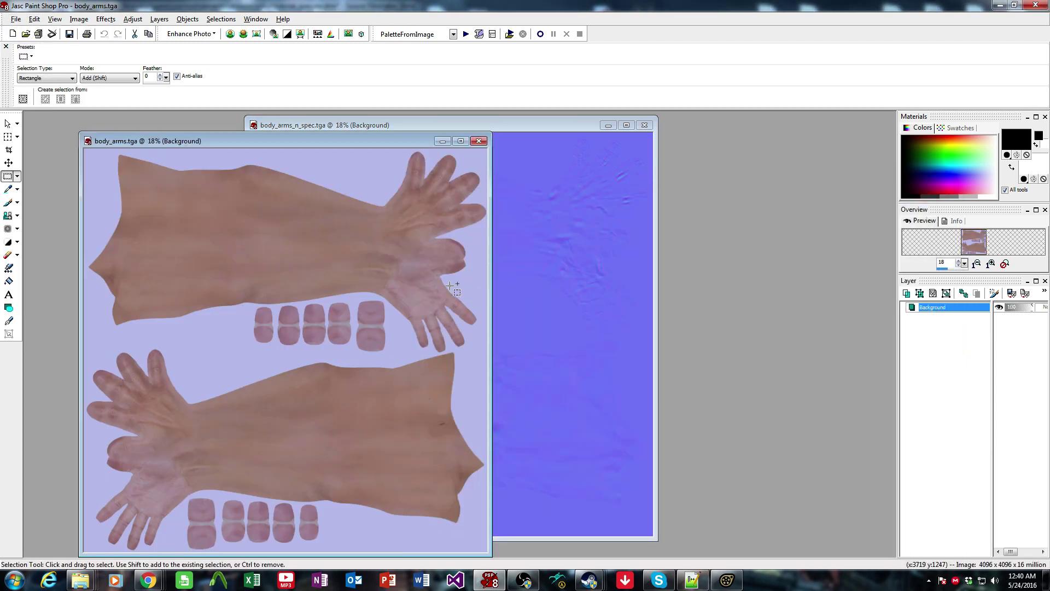
drag(500, 132, 597, 136)
drag(235, 142, 190, 136)
Desaturate body_arms.tga with Hue/Saturation/Lightness at Saturation -100
click(133, 19)
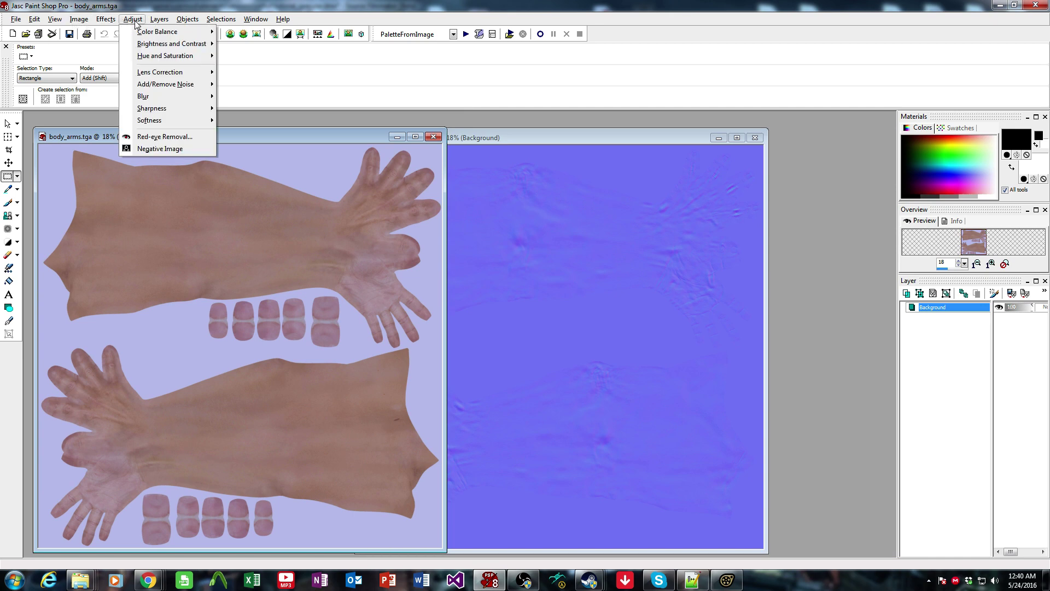
mouse_move(176, 55)
click(269, 84)
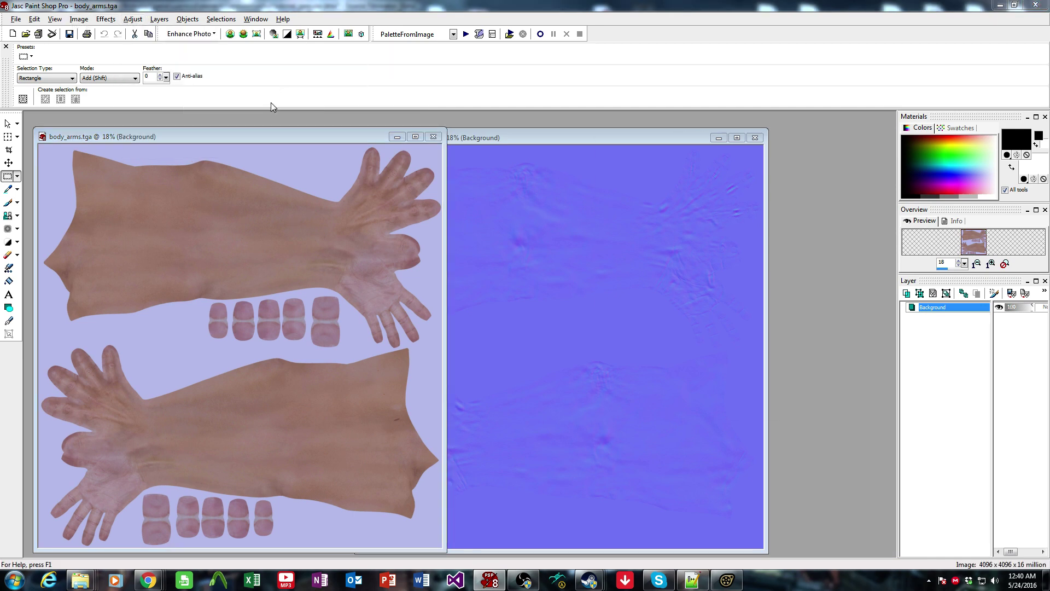
click(651, 411)
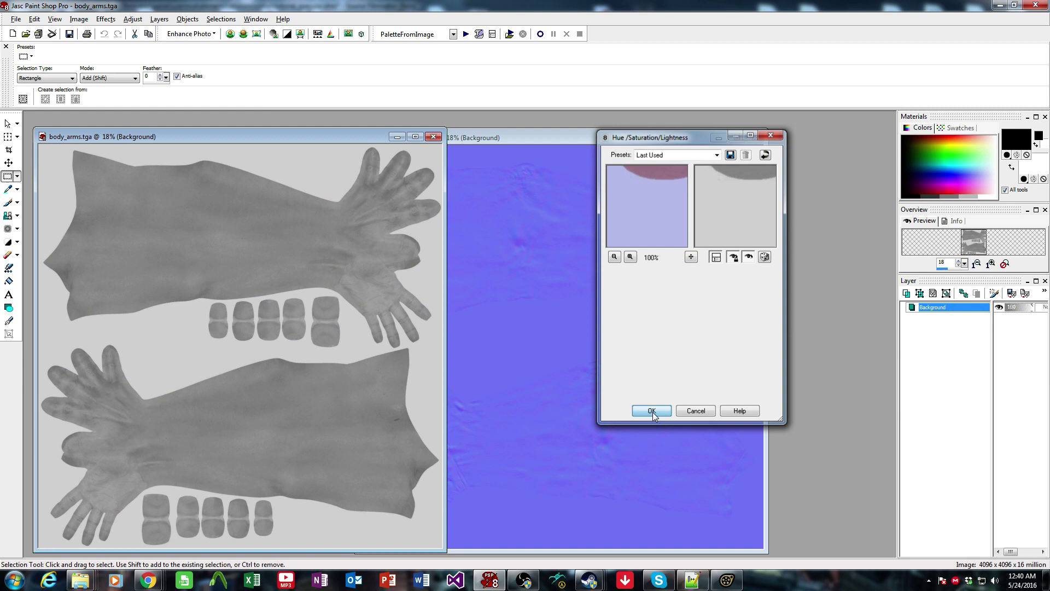
drag(138, 140, 158, 134)
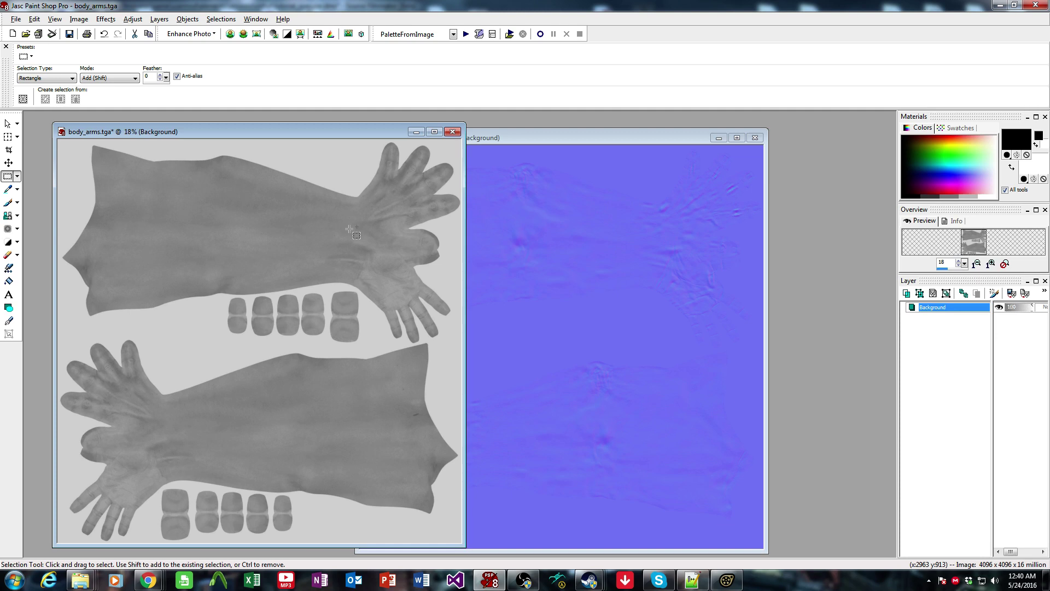
scroll(349, 229, up, 4)
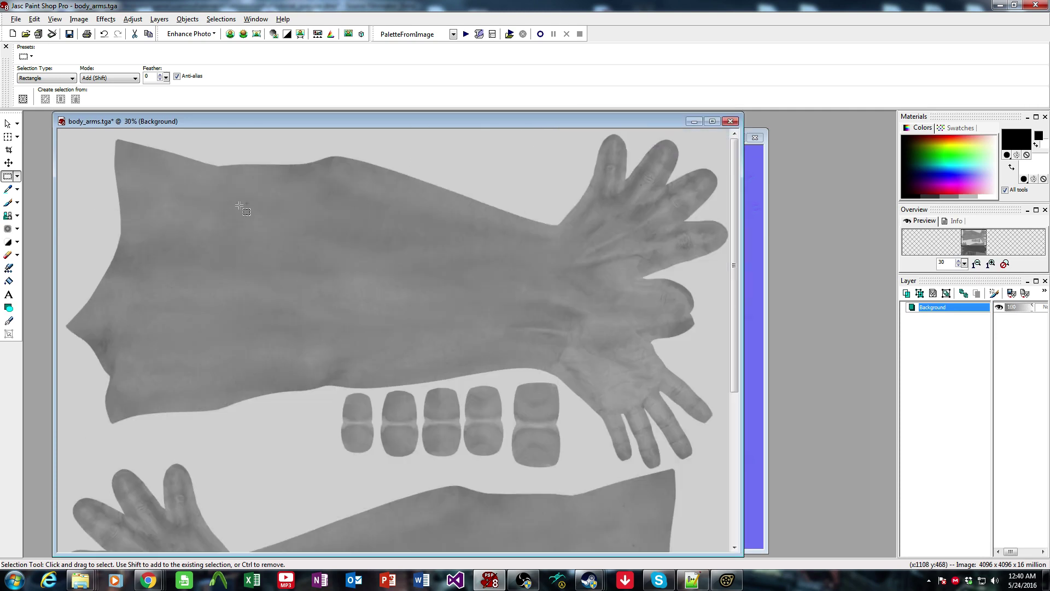
scroll(295, 272, down, 5)
scroll(291, 272, up, 1)
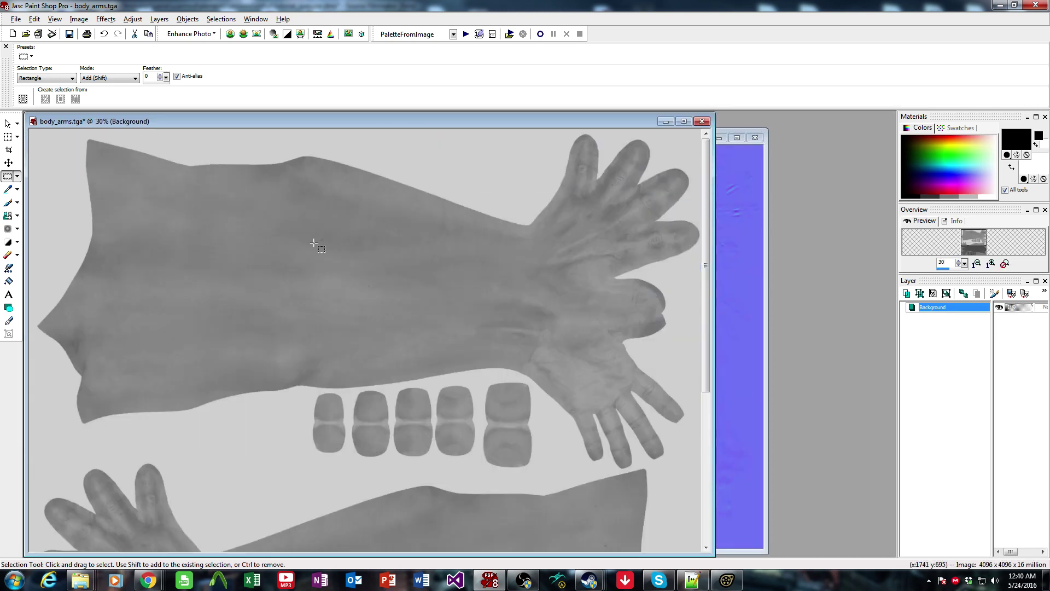
key(shift+i)
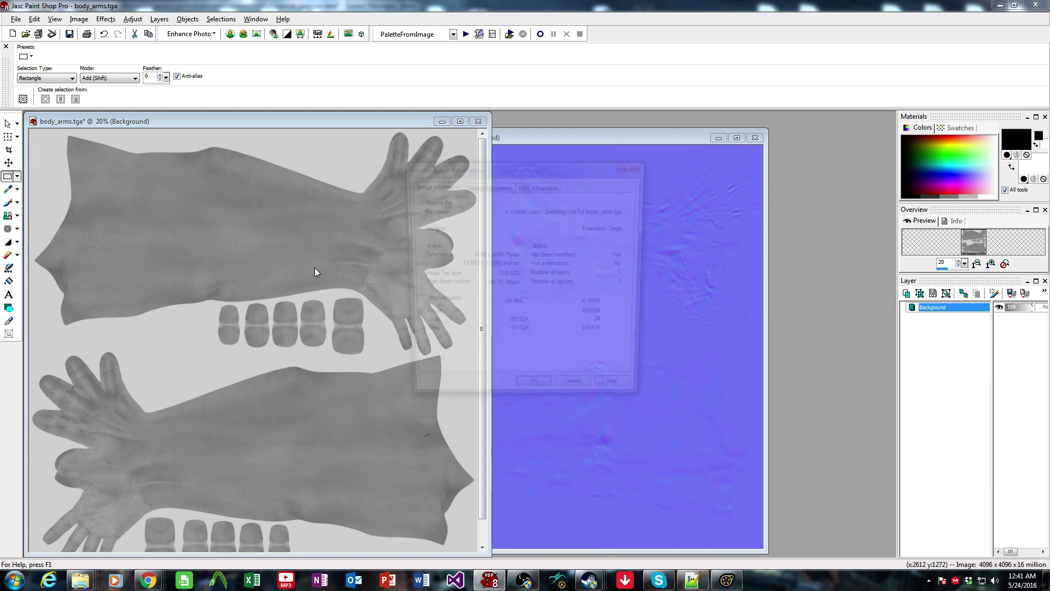
click(577, 397)
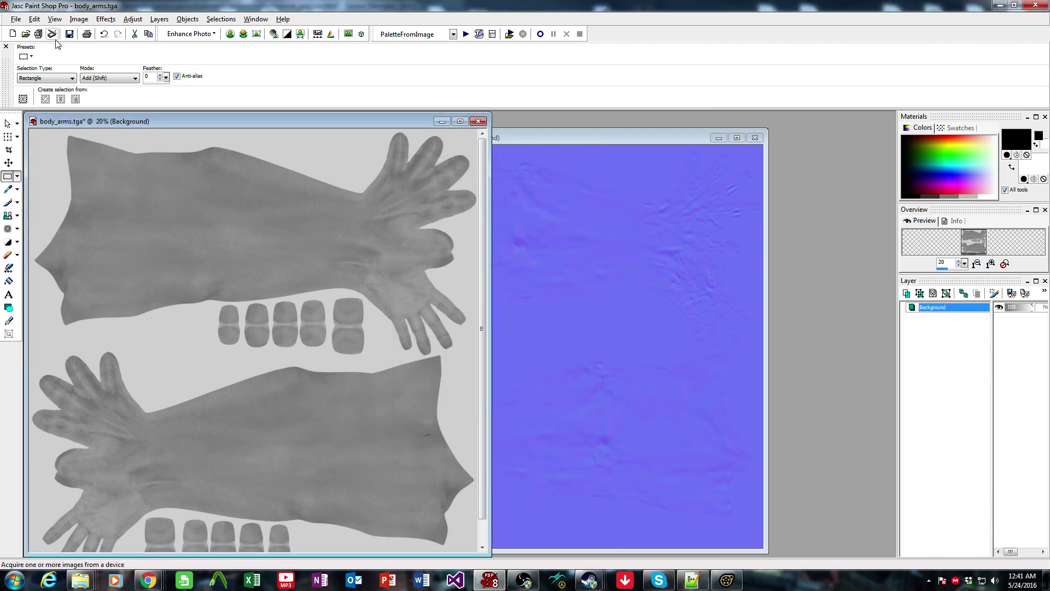
click(133, 19)
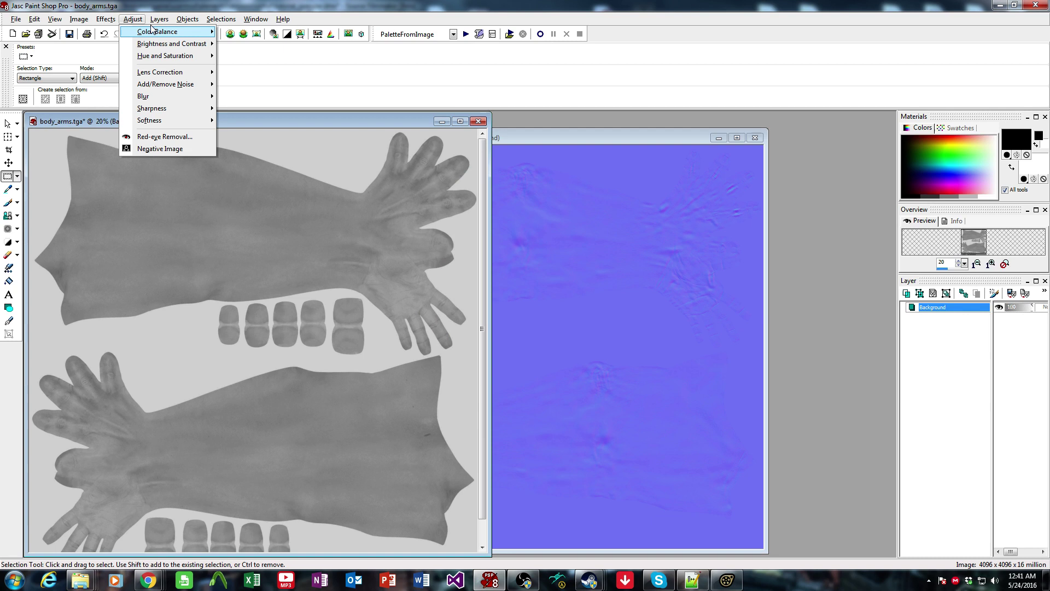
mouse_move(189, 88)
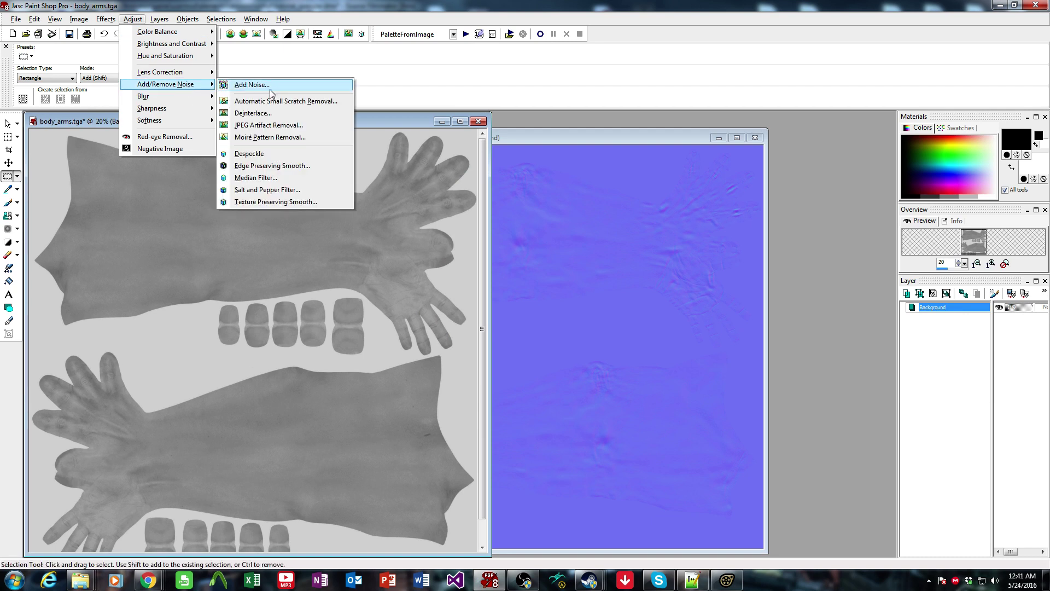
click(246, 90)
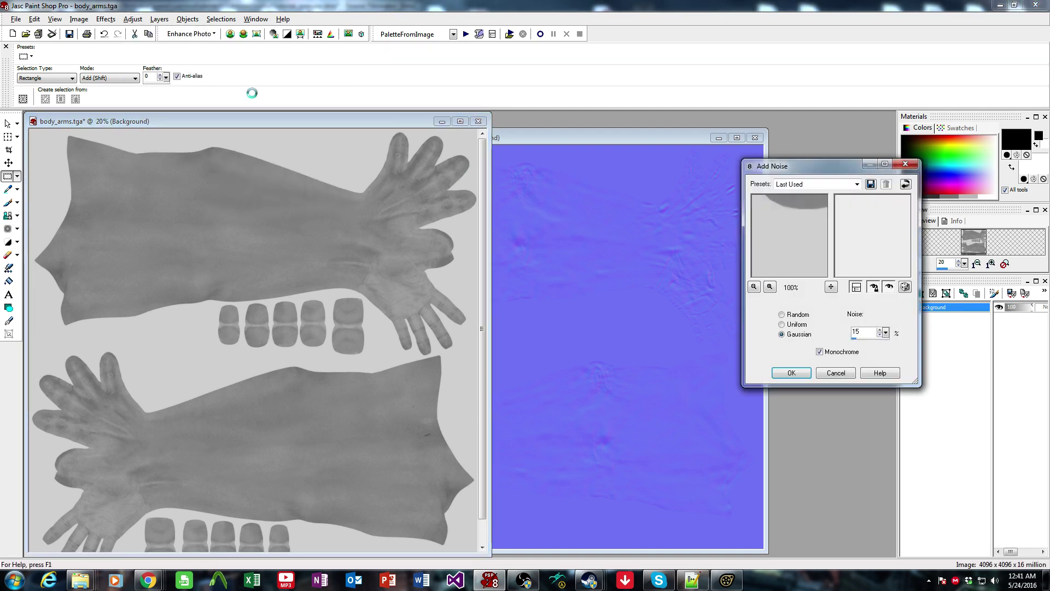
click(791, 372)
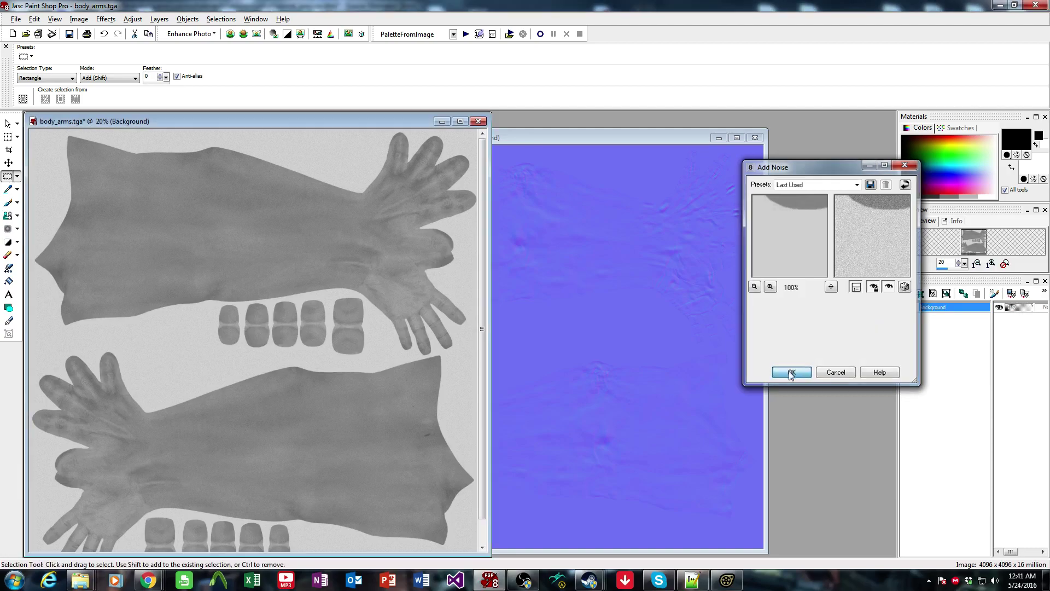
scroll(477, 272, up, 7)
scroll(476, 272, down, 7)
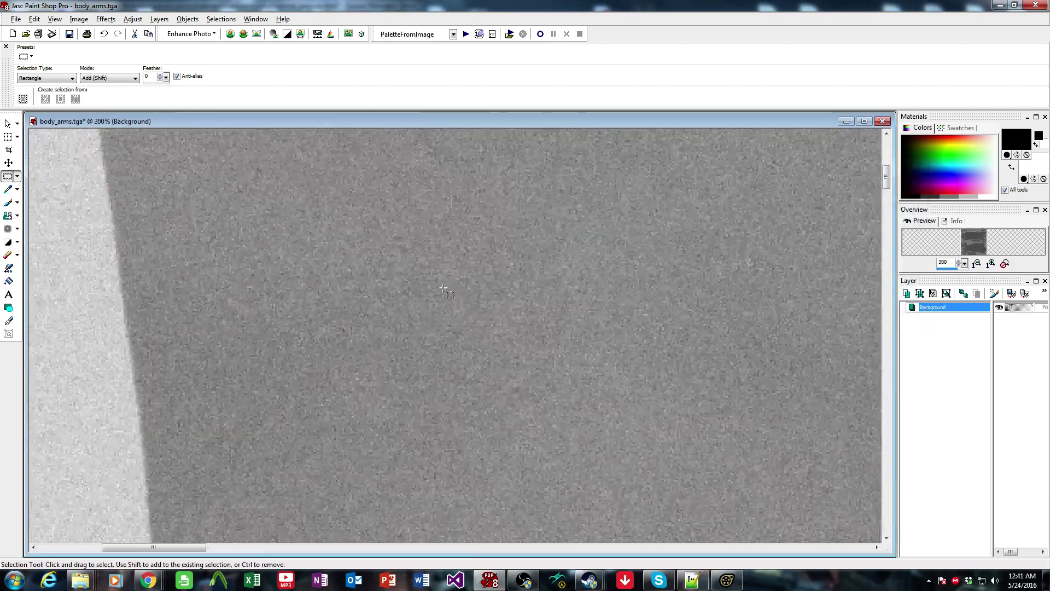
scroll(287, 289, up, 1)
key(ctrl+z)
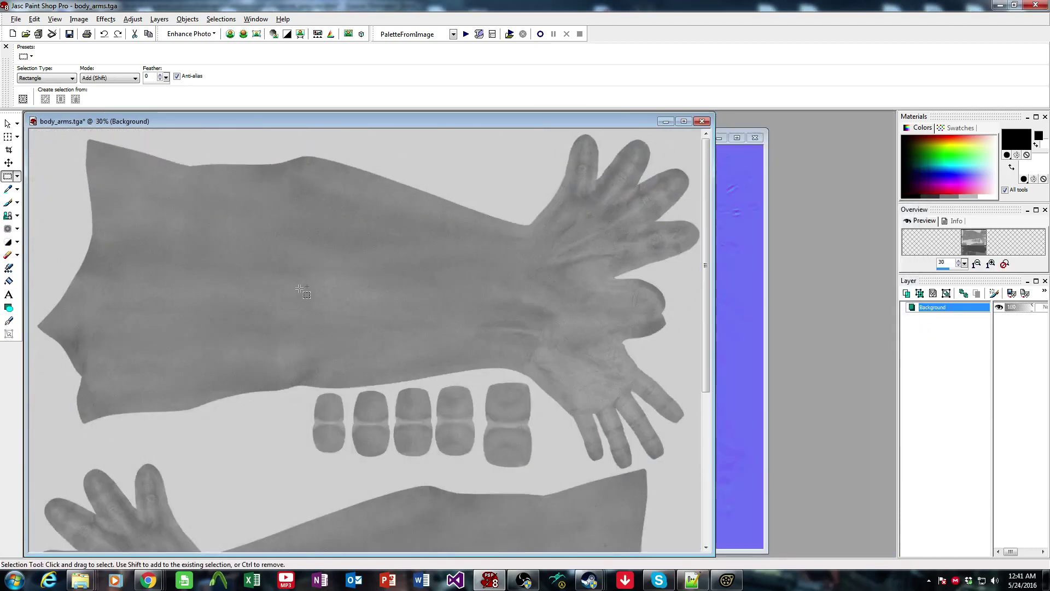
scroll(443, 317, down, 1)
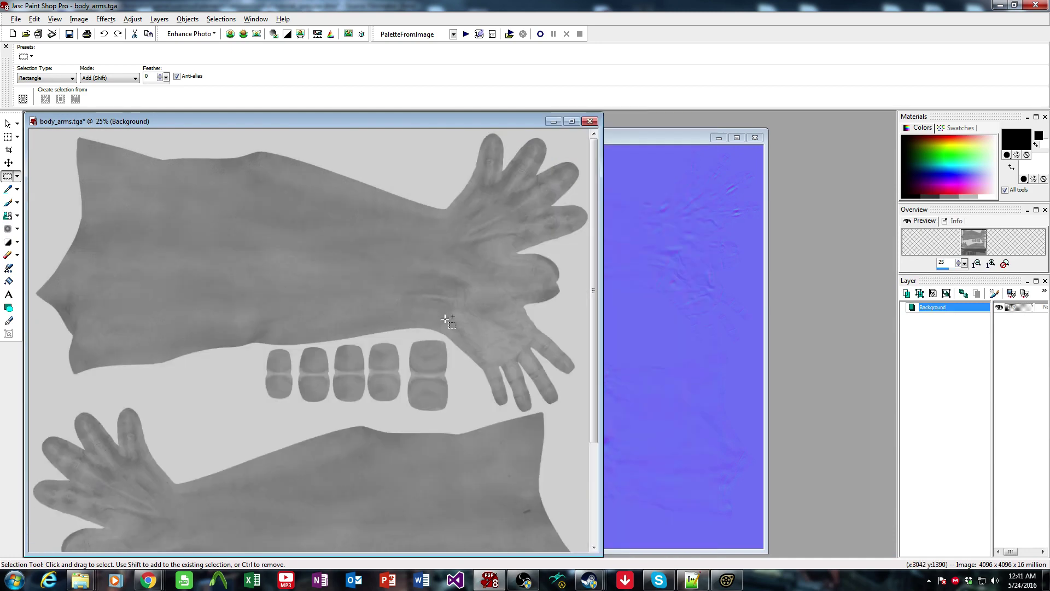
scroll(447, 320, down, 1)
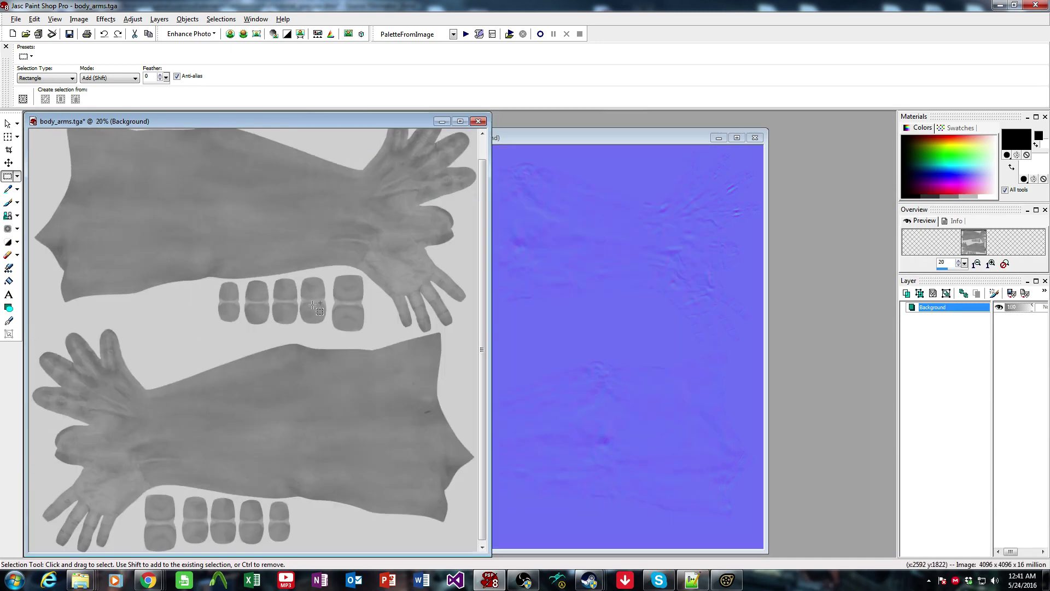
Create a 1024×1024 black Image2 and add 15% monochrome Gaussian noise to it
click(12, 33)
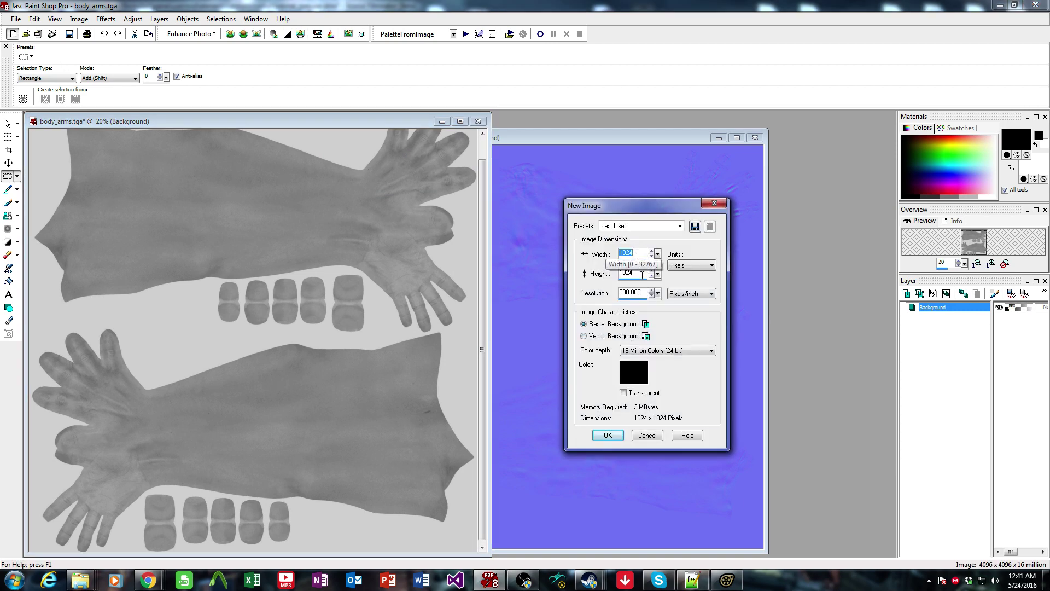
click(608, 435)
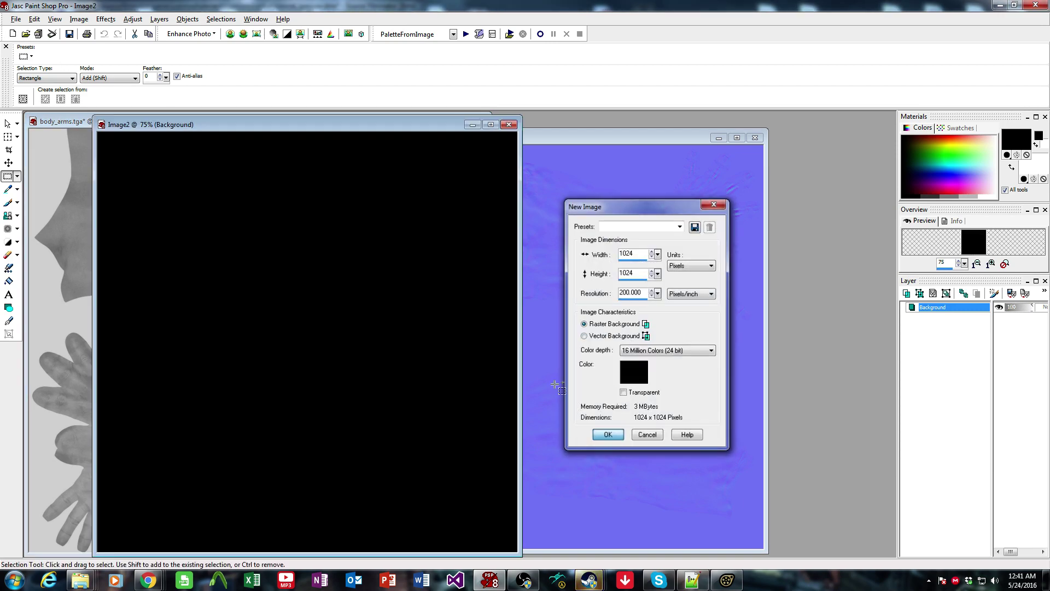
click(133, 19)
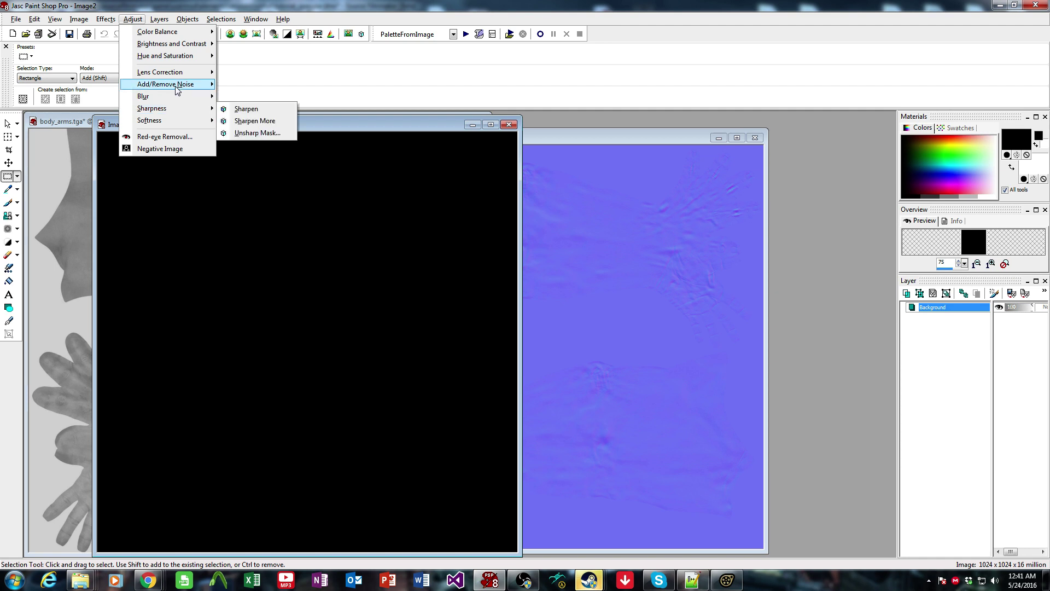
mouse_move(186, 85)
click(249, 87)
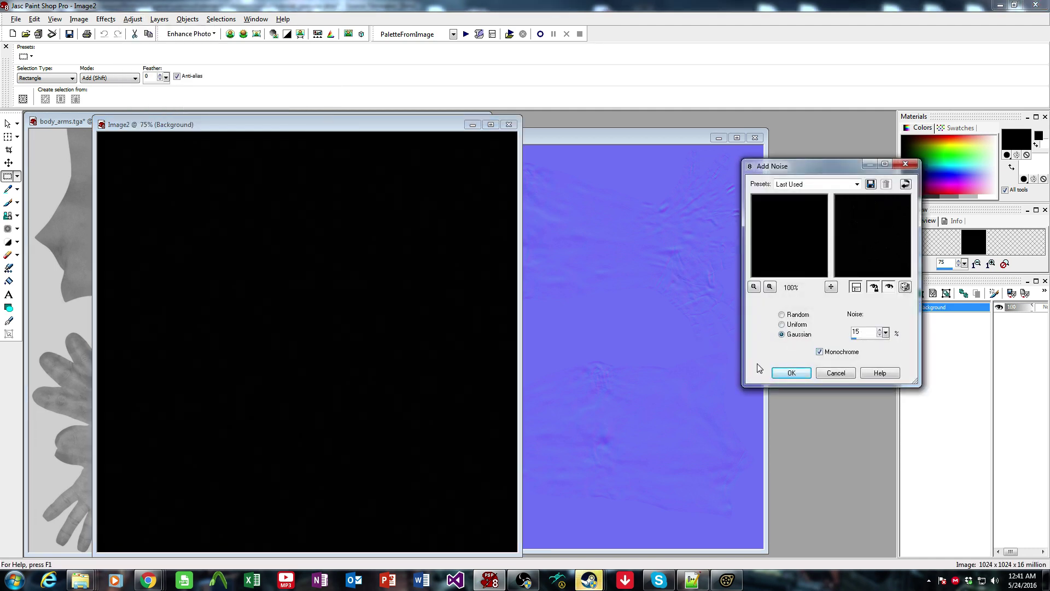
click(777, 374)
drag(241, 127, 542, 147)
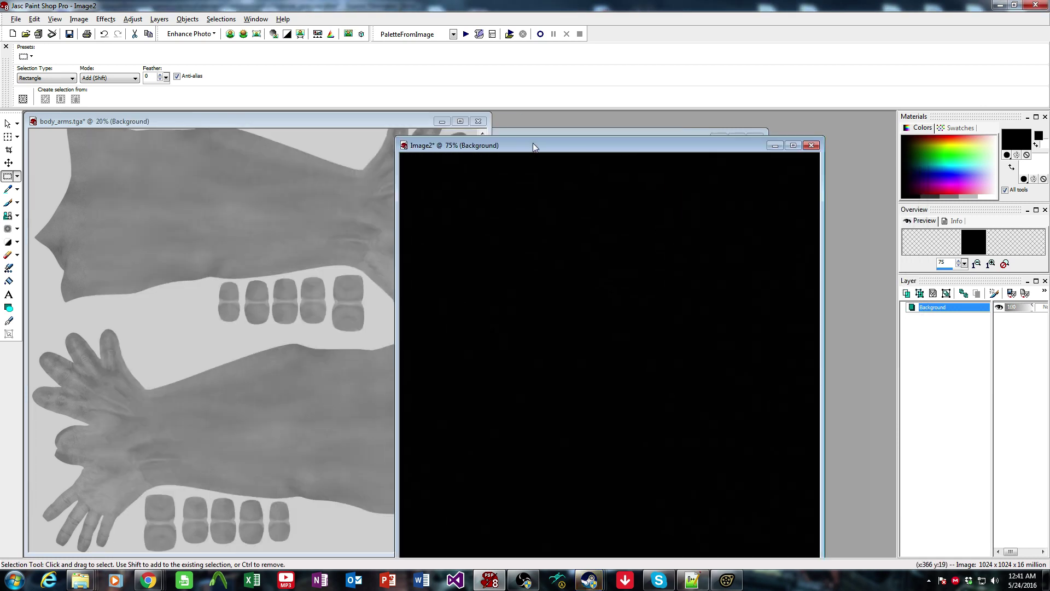
drag(252, 126, 271, 125)
Paste the noise into body_arms.tga as a new layer and scale it to 400%
key(ctrl+l)
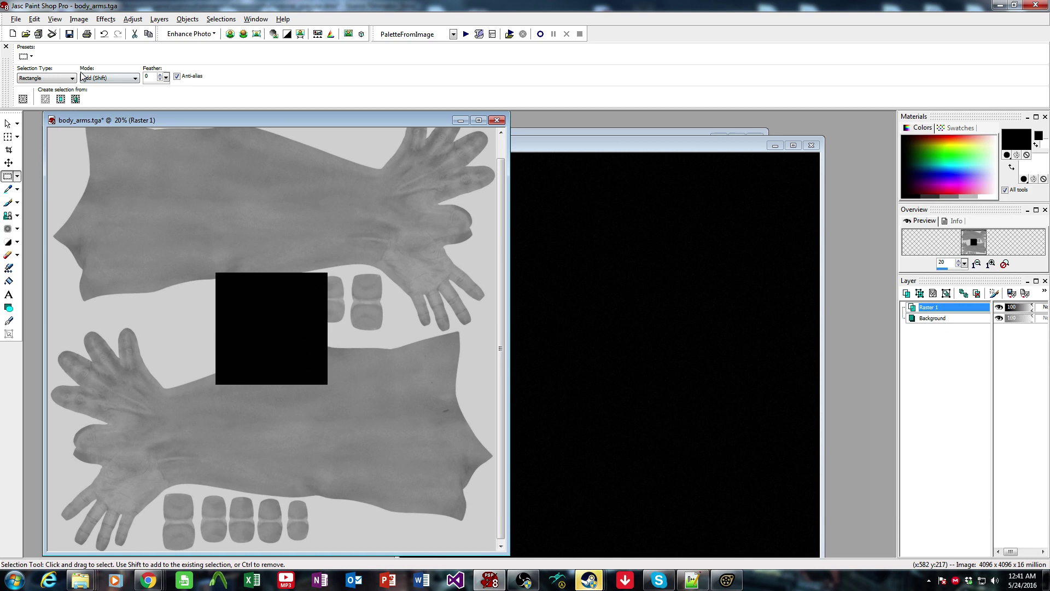
click(14, 140)
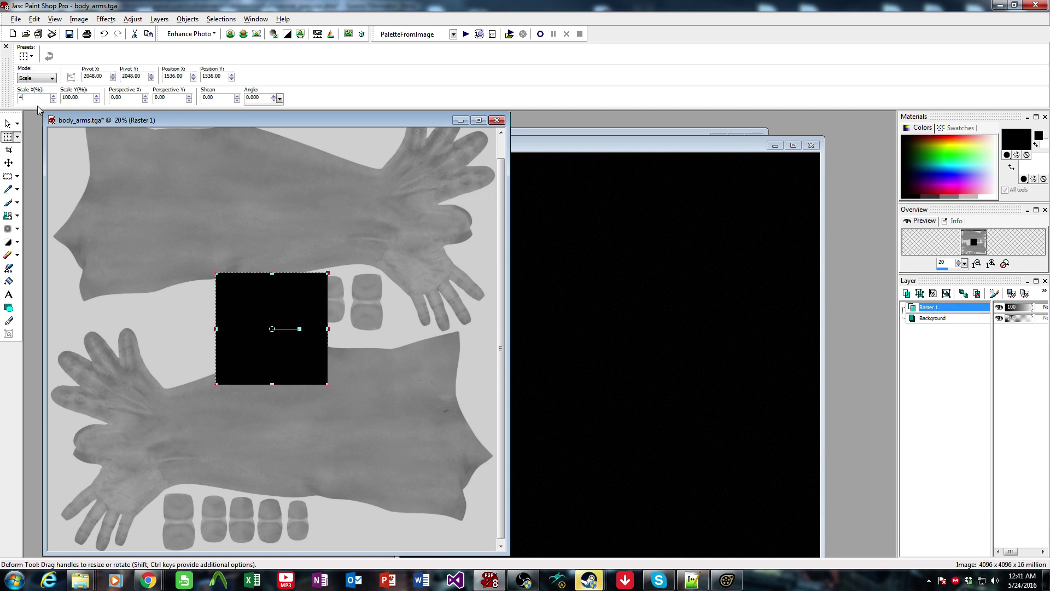
double_click(80, 99)
text(40)
key(Return)
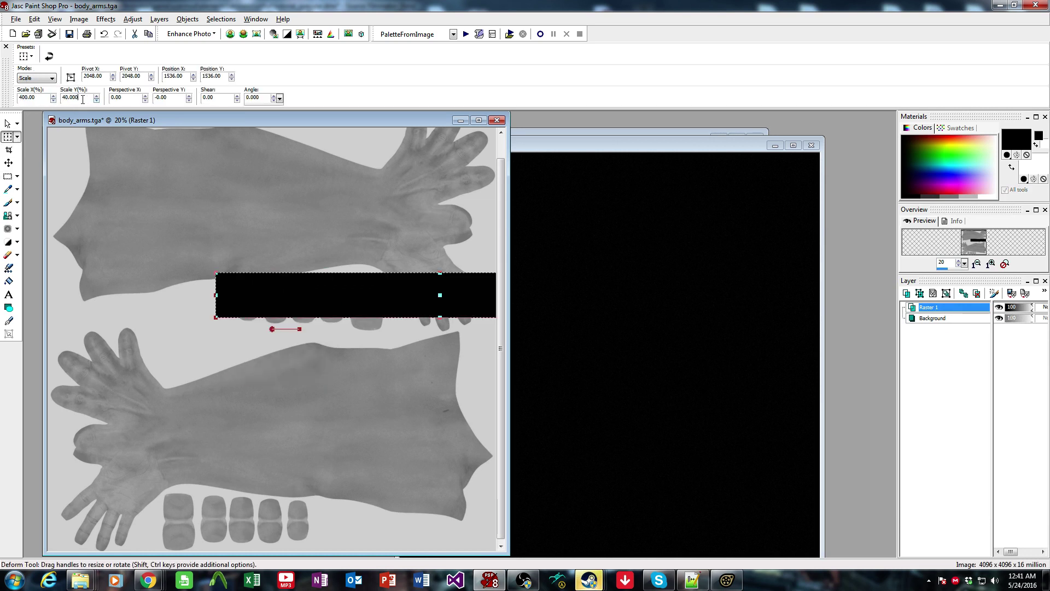
double_click(81, 99)
text(400.00)
key(Return)
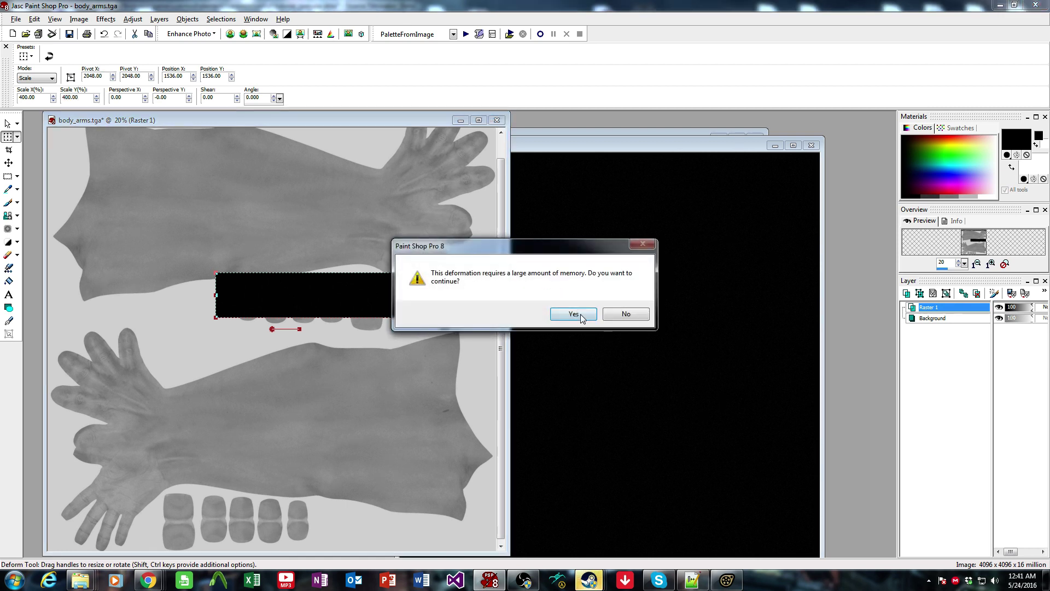
click(573, 314)
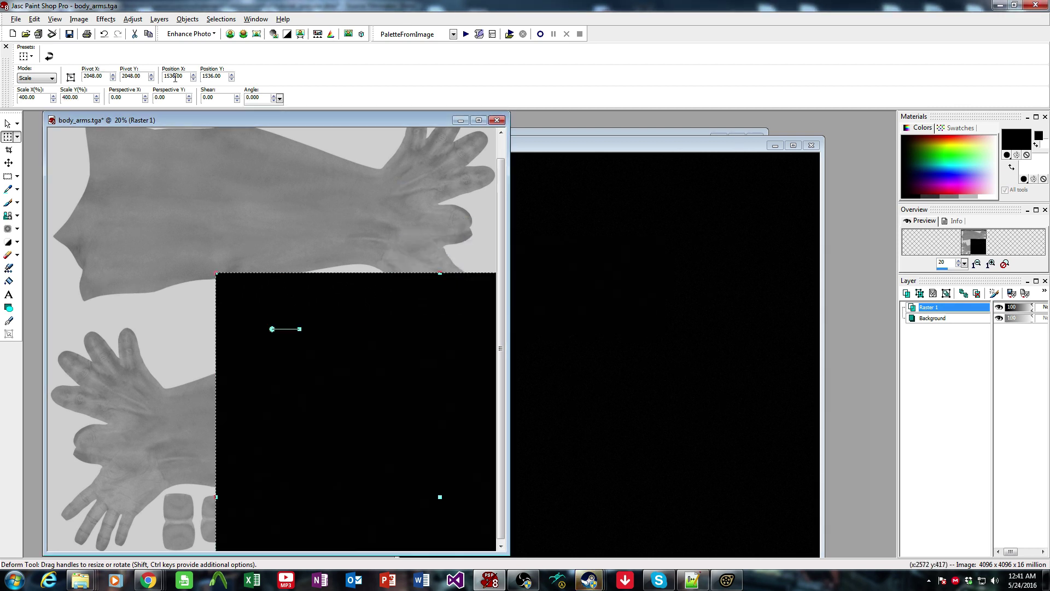
Set the noise layer's Position X and Y to 0
double_click(178, 77)
text(0)
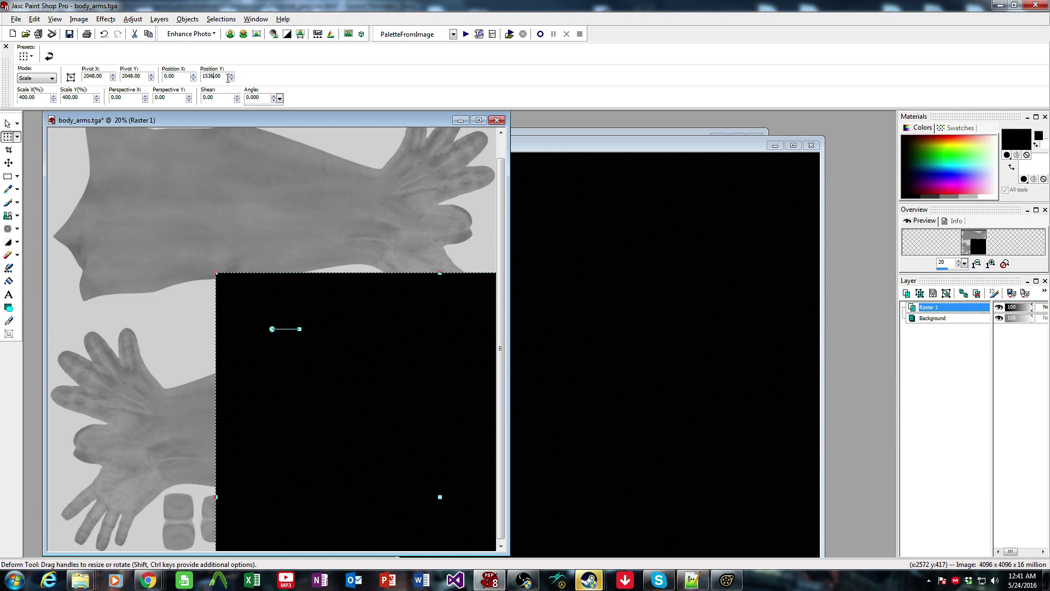
key(Tab)
key(Return)
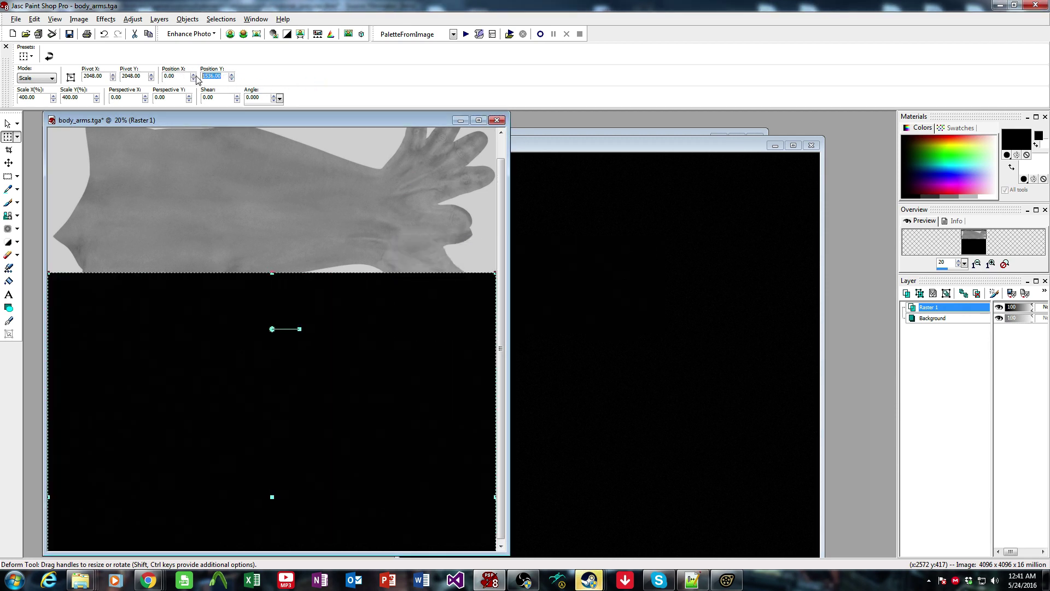
text(0)
key(Return)
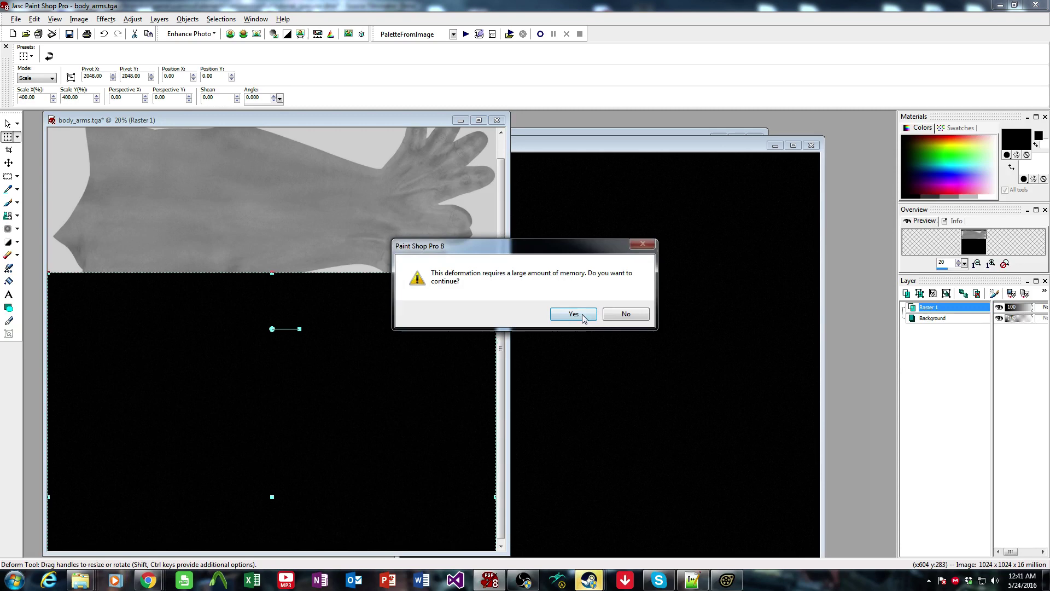
click(573, 314)
Set Raster 1's blend mode to Screen
right_click(908, 306)
click(929, 427)
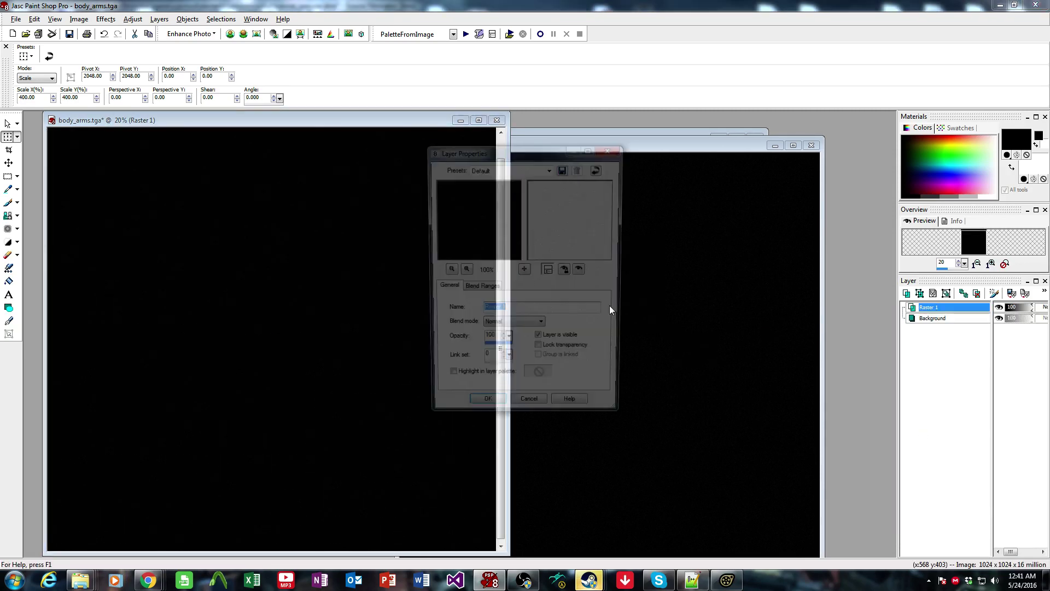
click(525, 327)
click(503, 427)
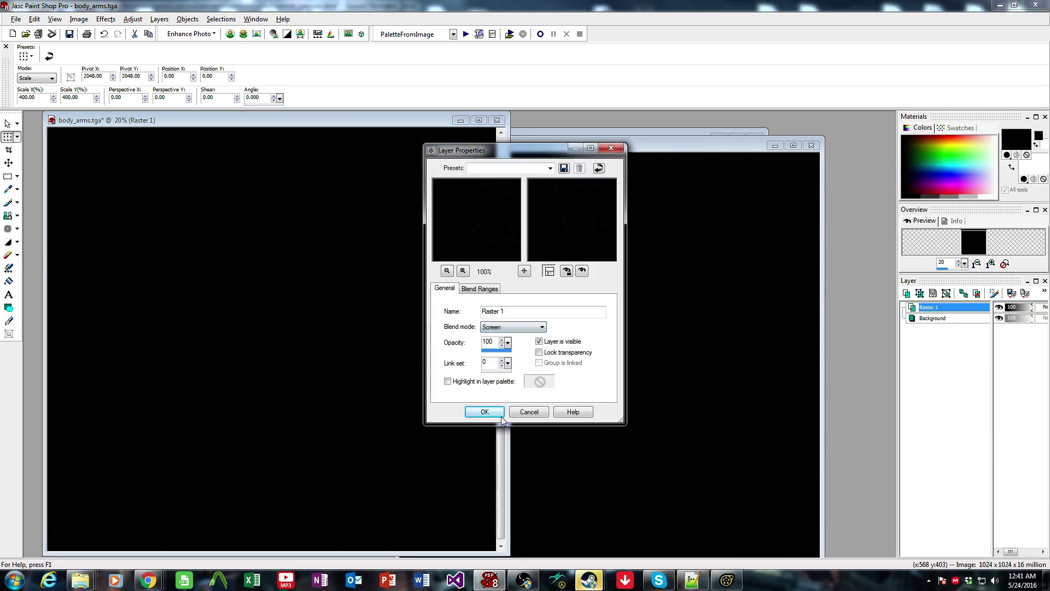
click(502, 417)
Zoom in and pan to inspect the noise over the arm texture
key(s)
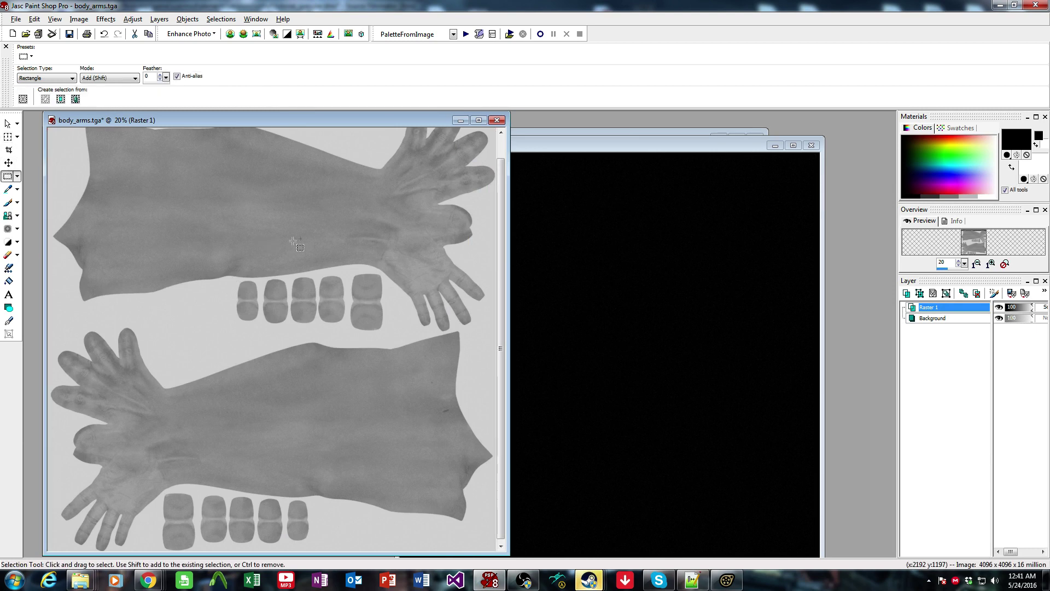
scroll(295, 245, up, 7)
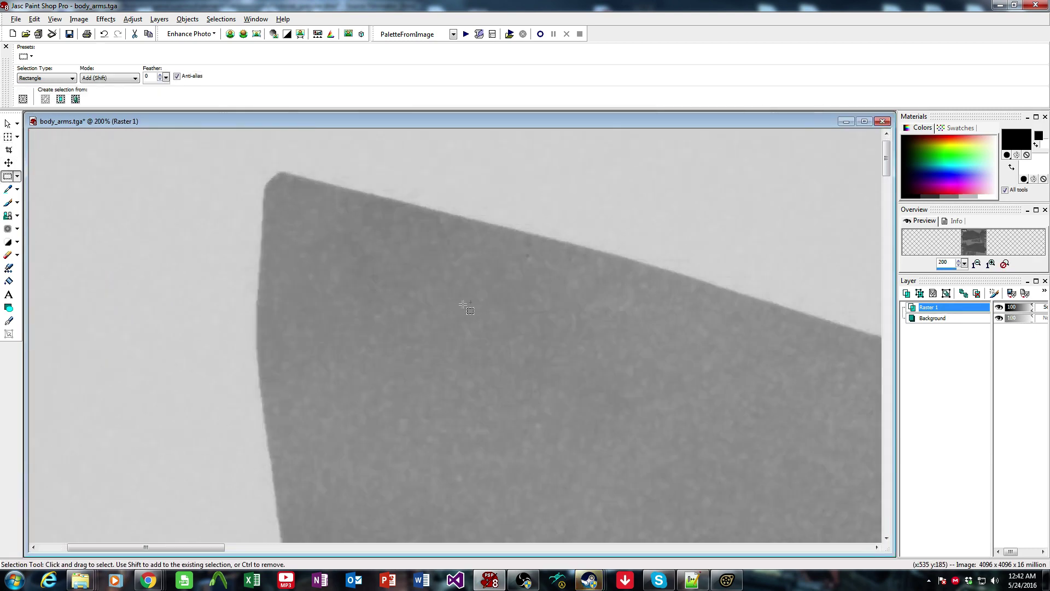
scroll(463, 304, down, 1)
drag(890, 173, 887, 202)
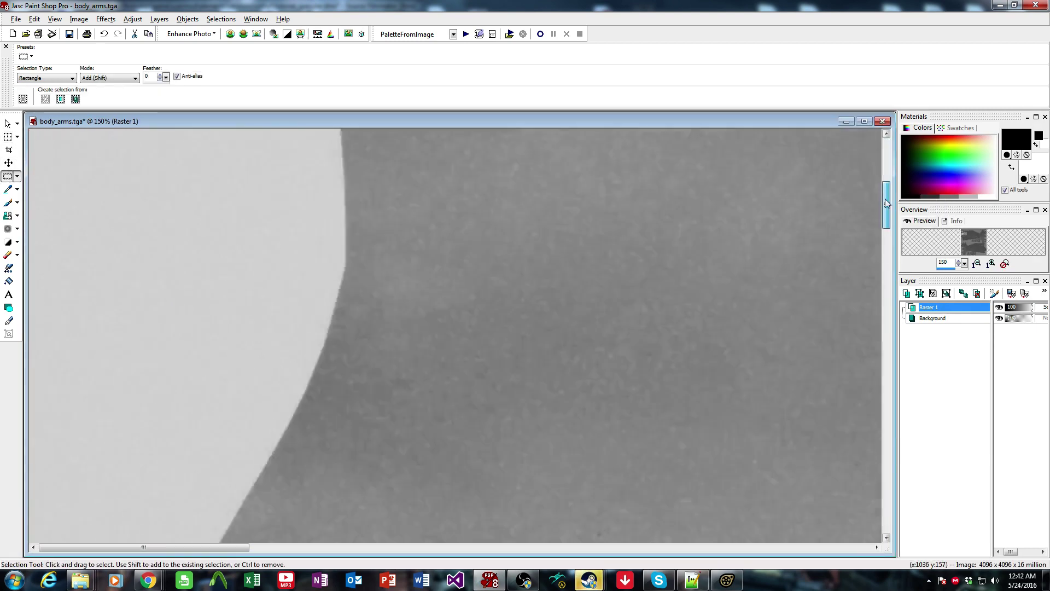
scroll(448, 223, down, 1)
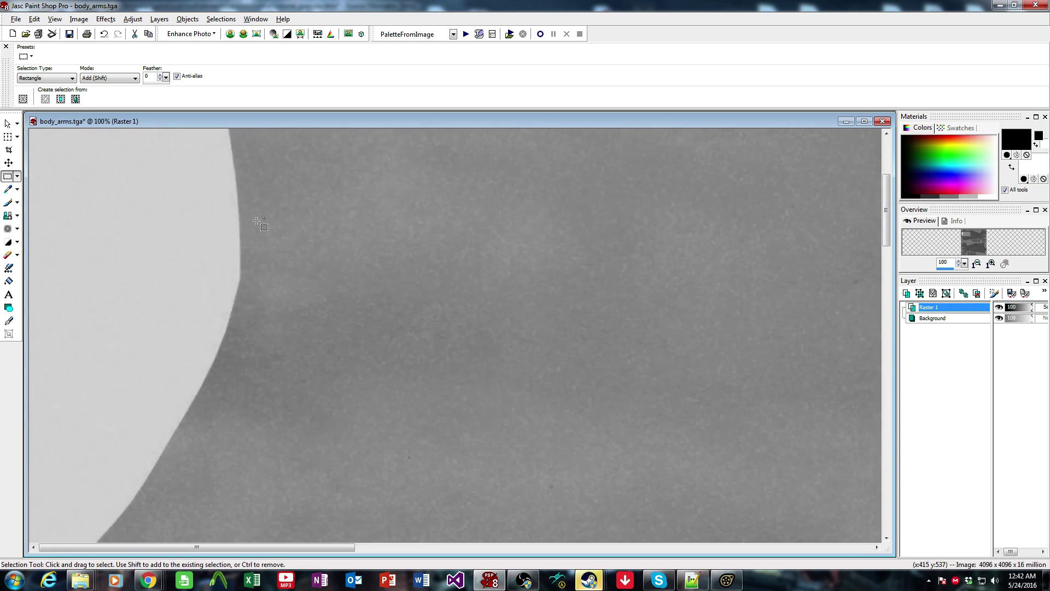
drag(333, 549, 650, 542)
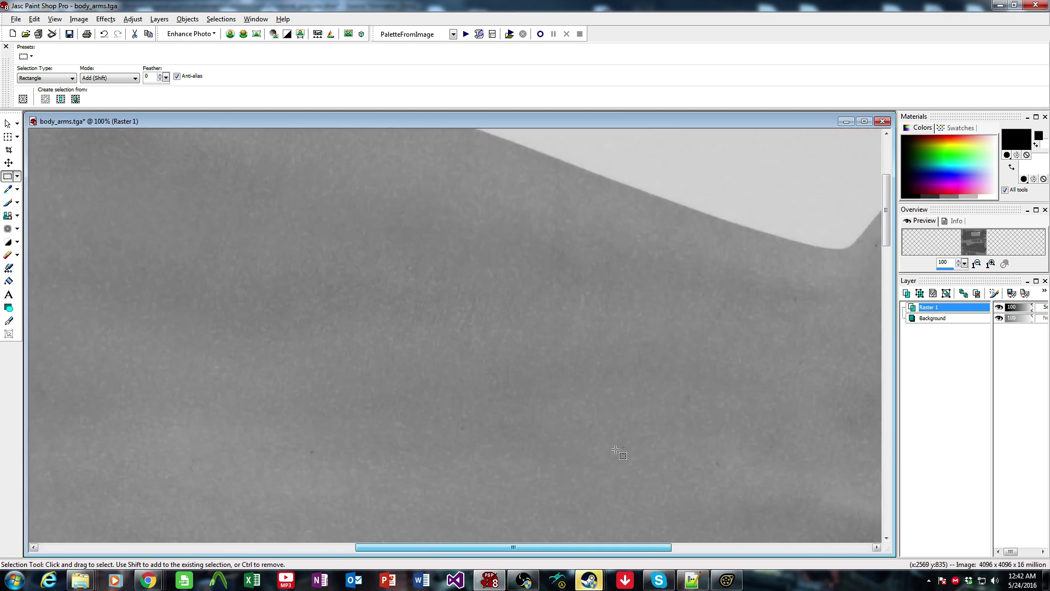
scroll(616, 451, down, 5)
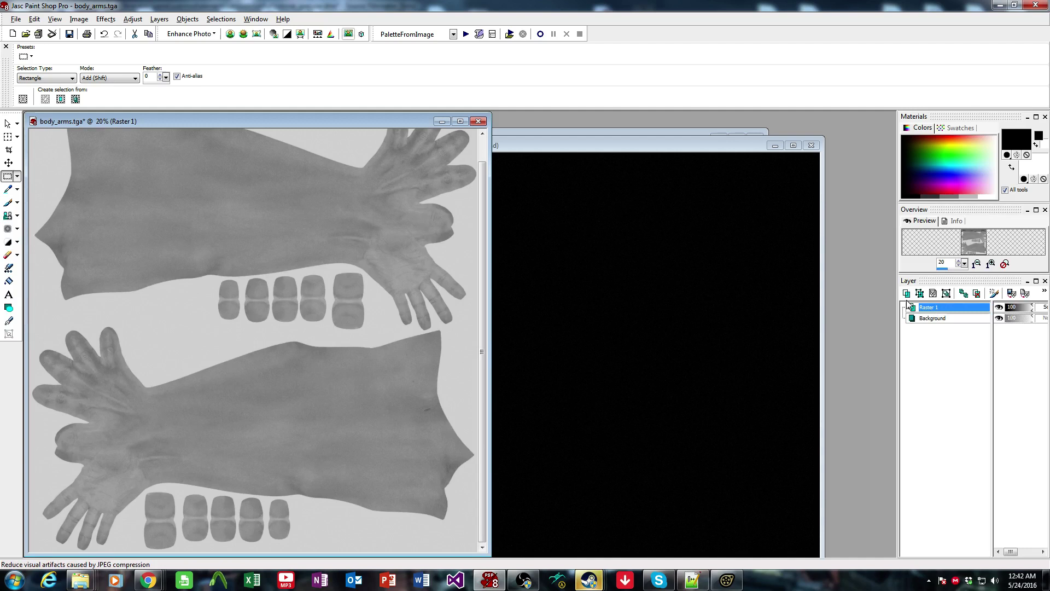
Flatten all layers into a single Background layer with Merge All
click(159, 19)
mouse_move(216, 185)
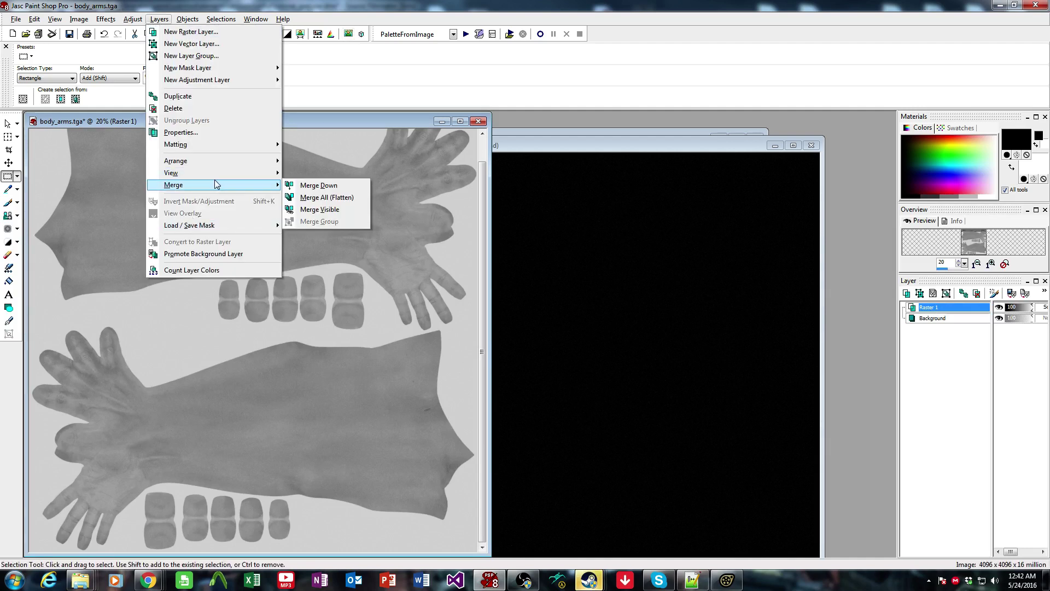
click(327, 197)
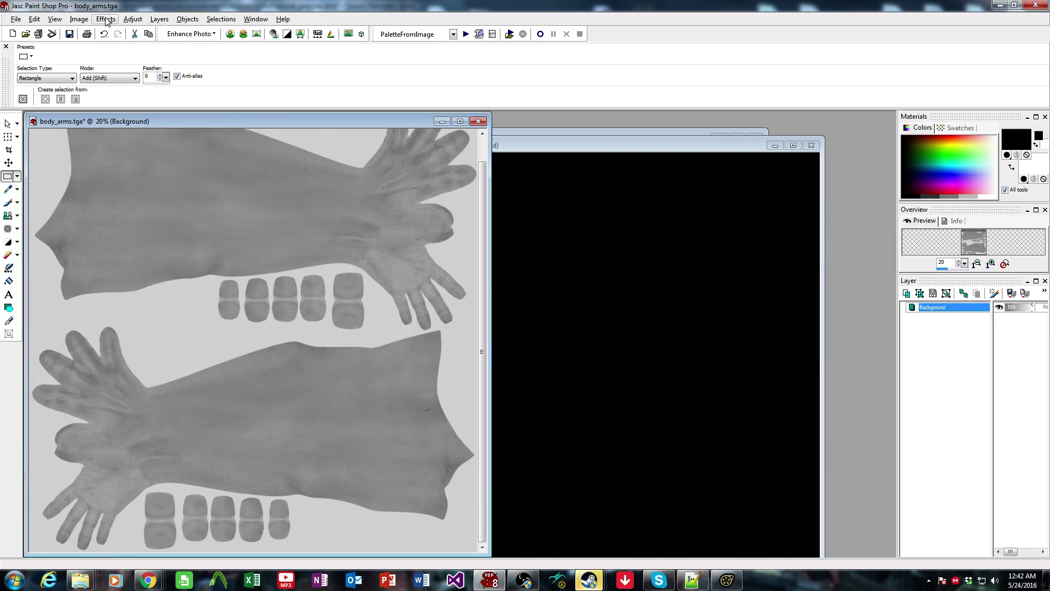
click(105, 19)
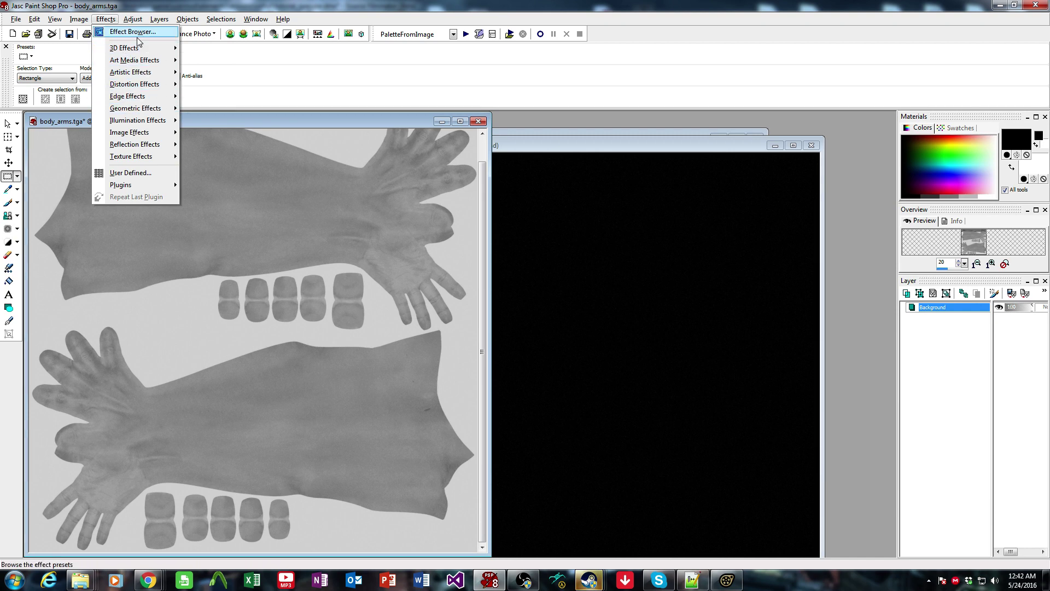
Apply Brightness/Contrast with Brightness -100 and Contrast 30 to the arm texture
mouse_move(132, 19)
mouse_move(181, 44)
click(249, 61)
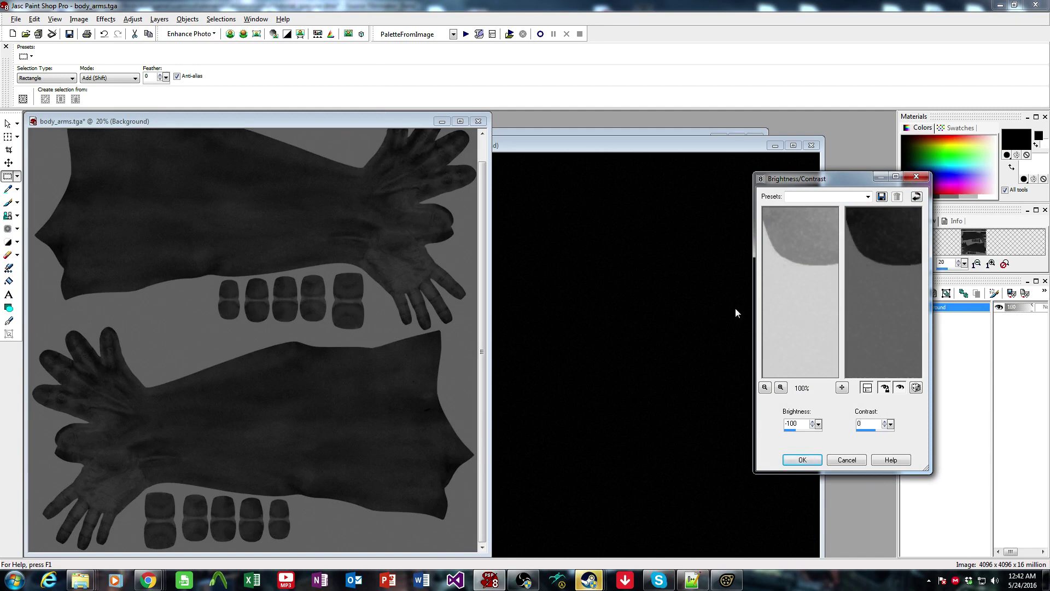
click(871, 429)
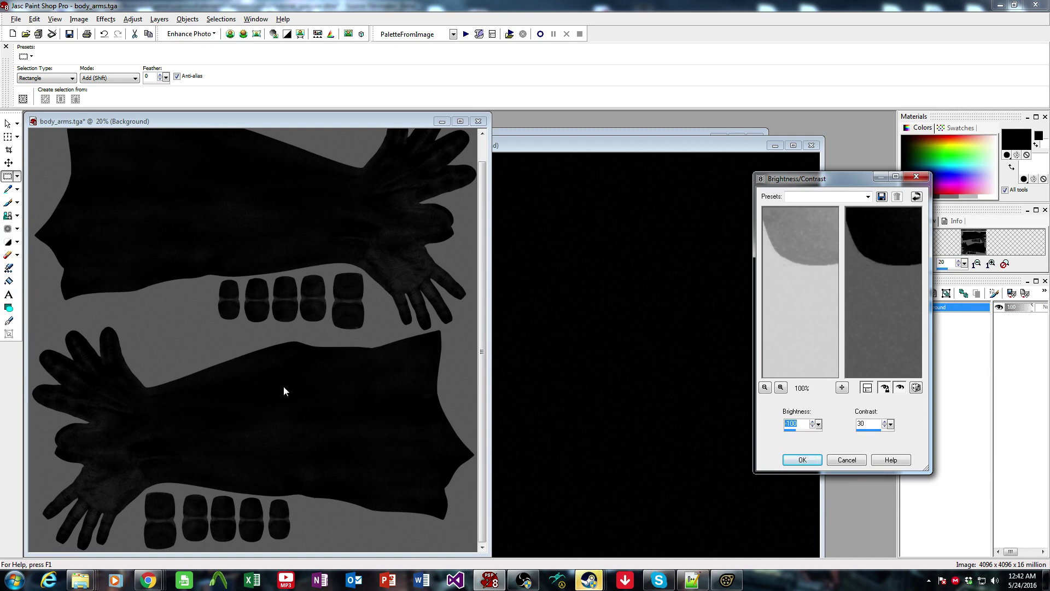
double_click(870, 423)
text(25)
key(BackSpace)
key(BackSpace)
text(3)
key(BackSpace)
click(802, 460)
Move the black Image2 window aside and bring the body_arms_n_spec.tga normal map forward
scroll(235, 251, down, 1)
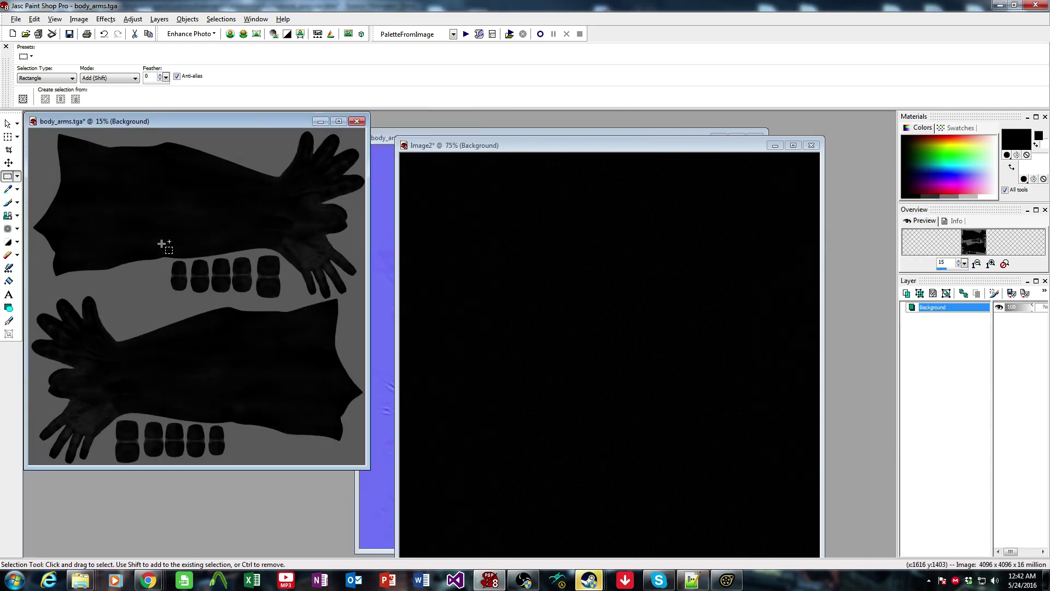
drag(446, 149, 591, 185)
drag(399, 143, 440, 137)
scroll(504, 235, down, 1)
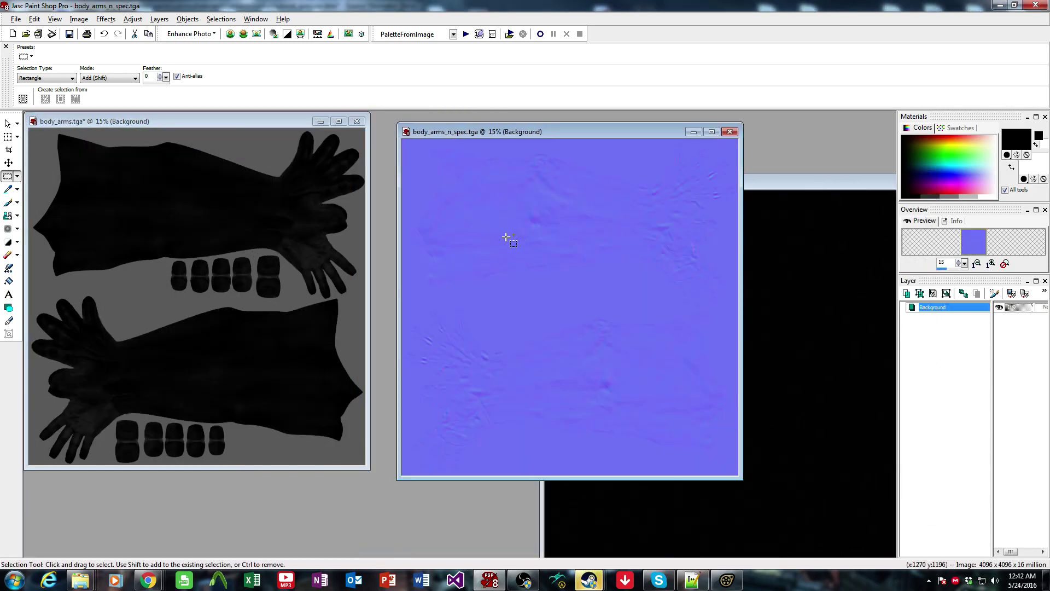
click(158, 18)
click(158, 19)
drag(489, 136, 446, 147)
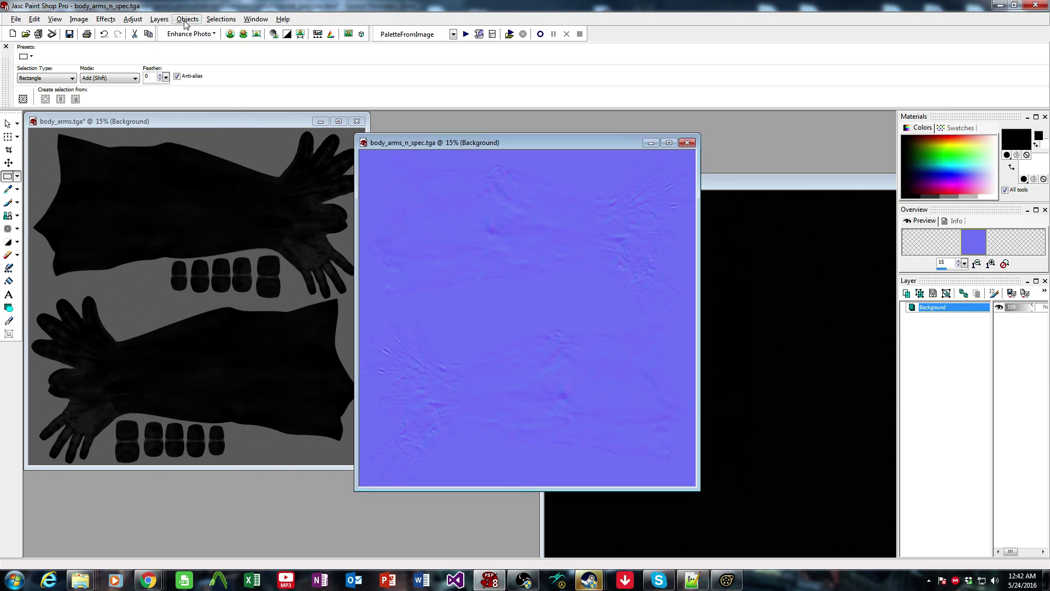
Start a New Mask Layer From Image, converting the background to a raster layer, and list source images
click(166, 20)
mouse_move(230, 68)
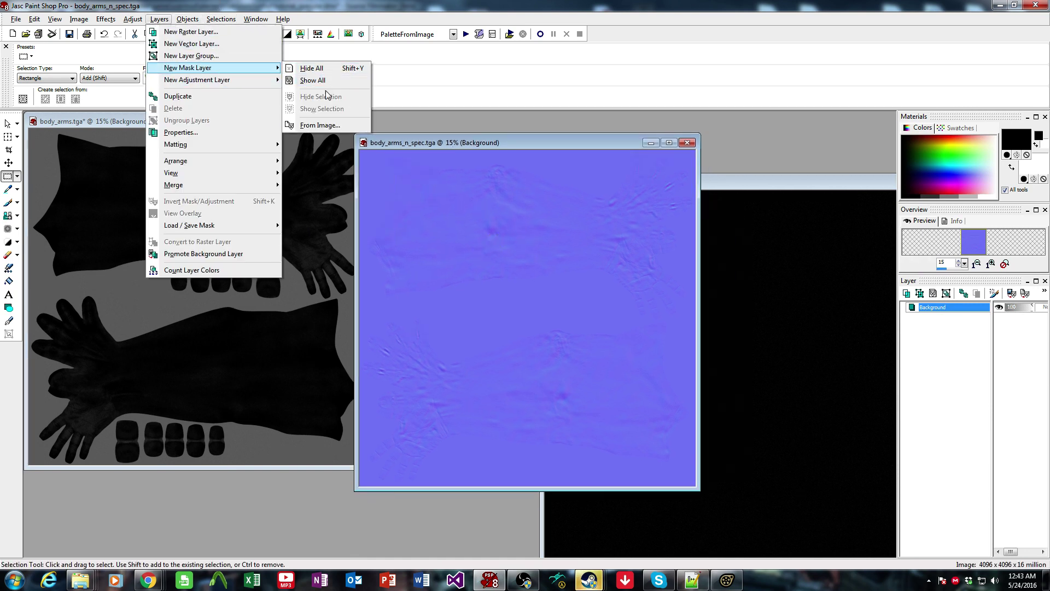
click(336, 125)
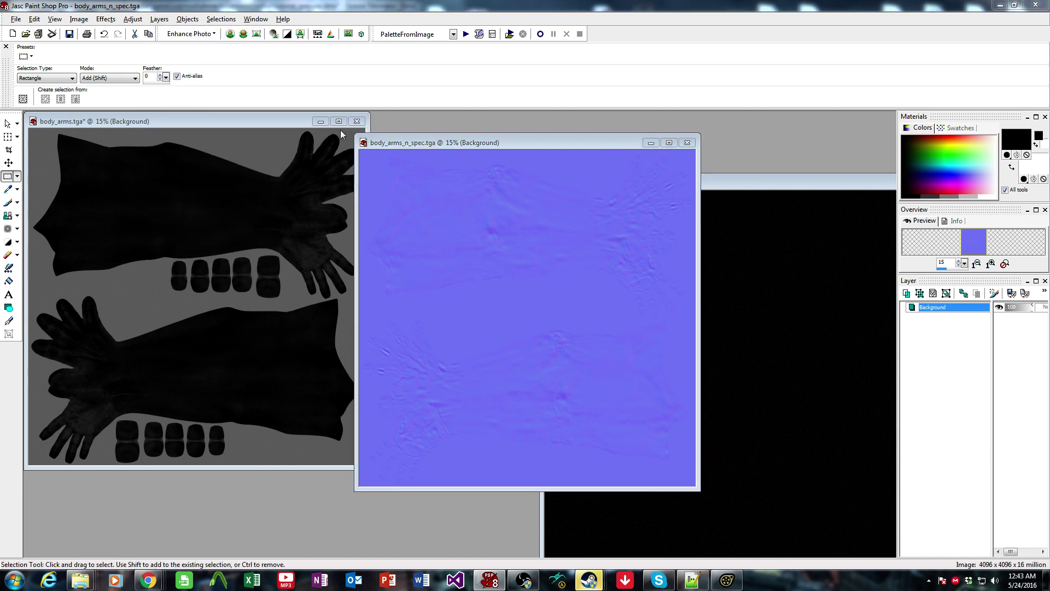
click(479, 288)
click(500, 240)
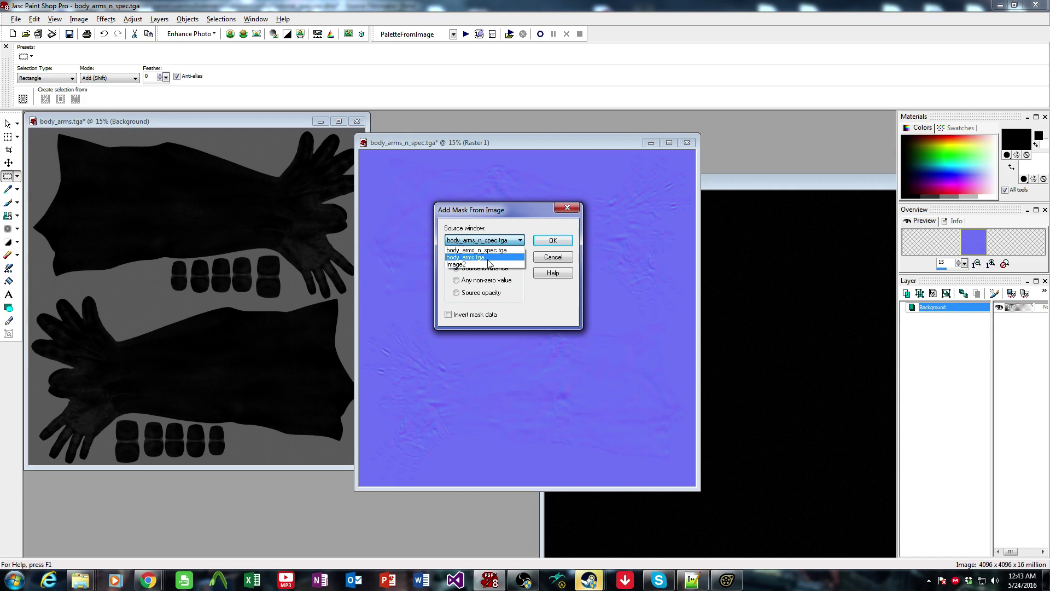
Create the mask from body_arms.tga's luminance and save it to a new alpha channel
click(487, 257)
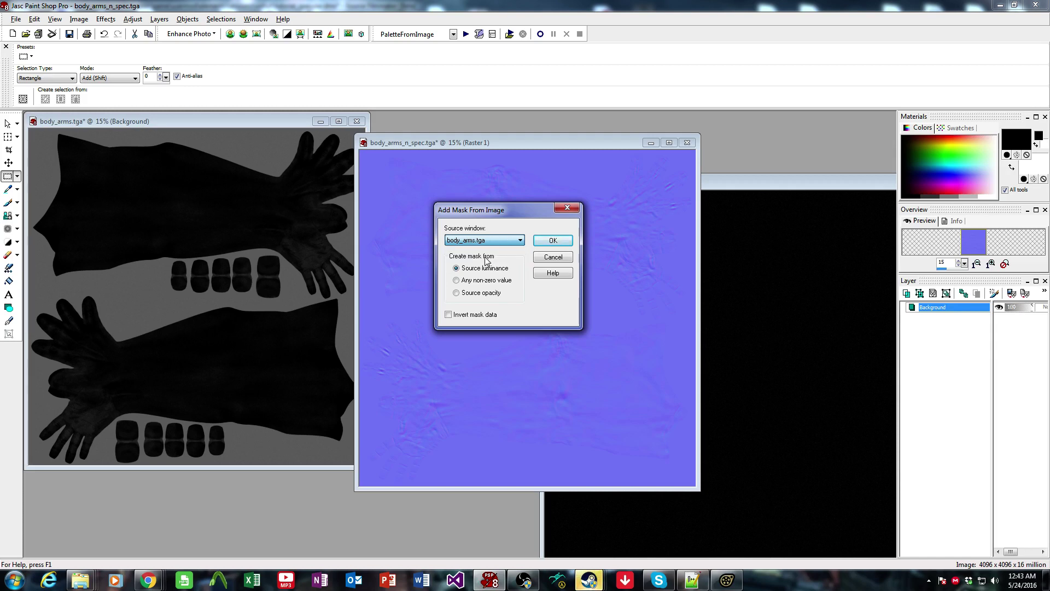
click(553, 241)
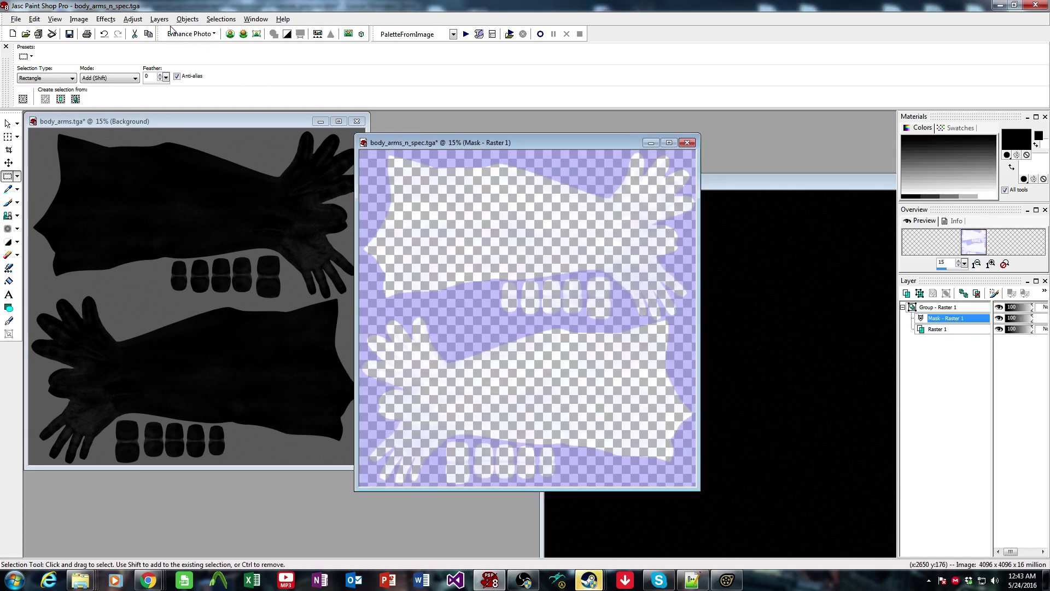
click(159, 19)
mouse_move(234, 232)
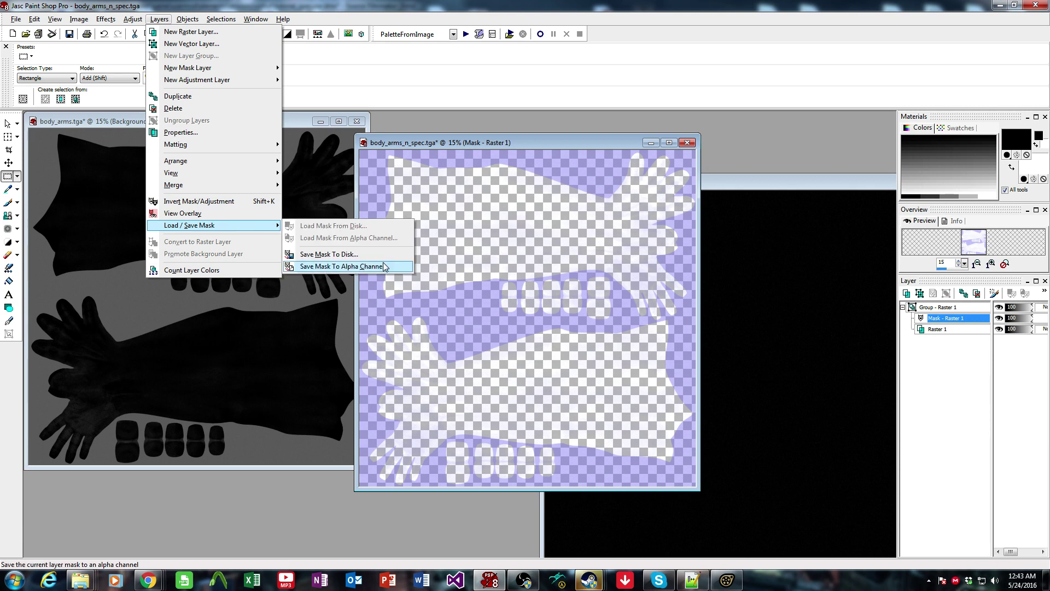
click(383, 266)
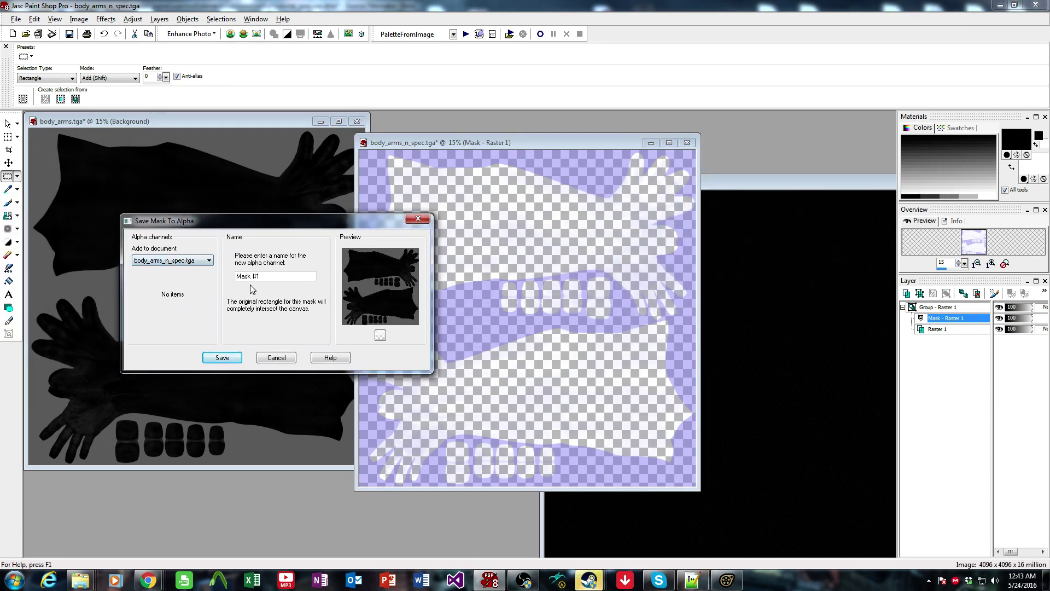
click(221, 357)
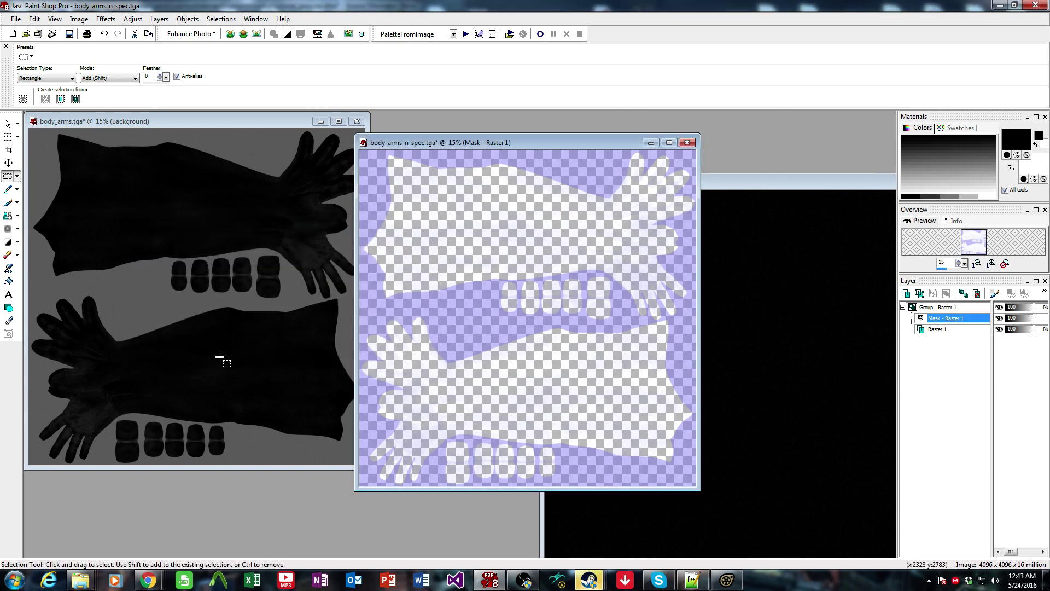
Delete the mask layer without merging and save body_arms_n_spec.tga with one alpha channel
click(977, 293)
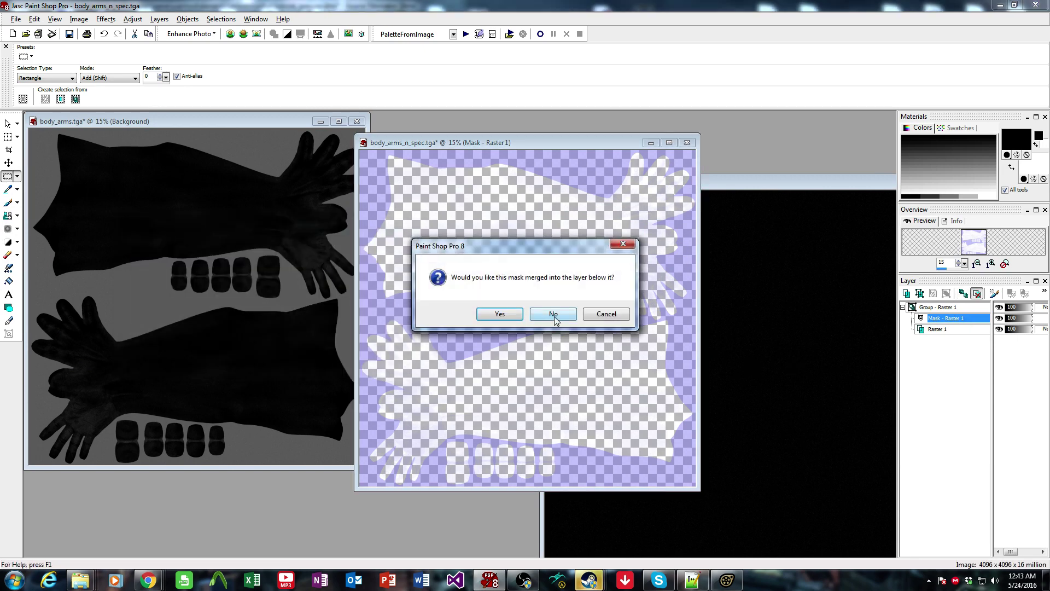
click(555, 320)
drag(465, 143, 358, 127)
key(ctrl+s)
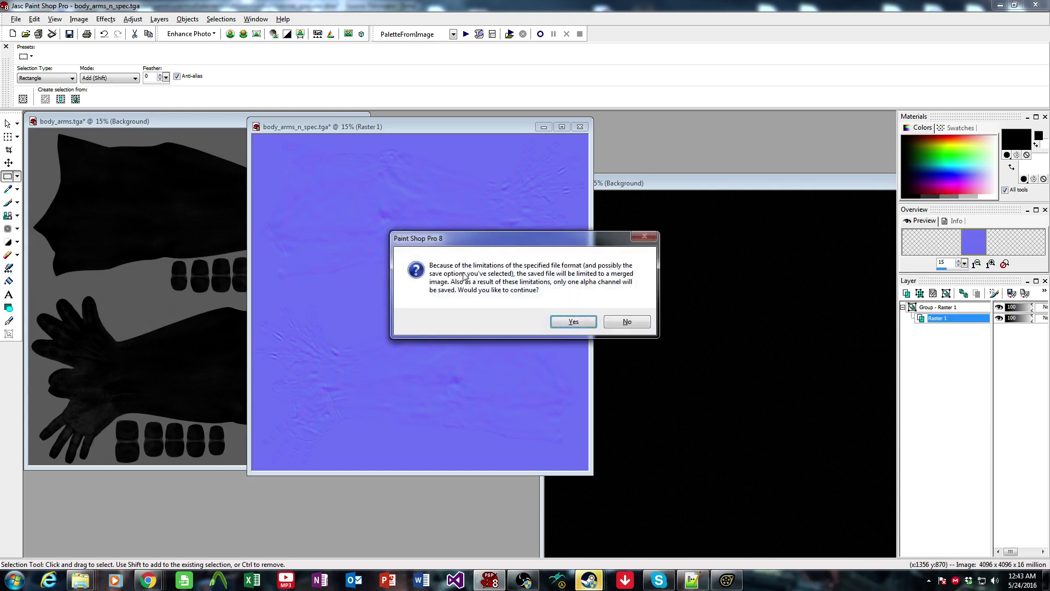
click(573, 321)
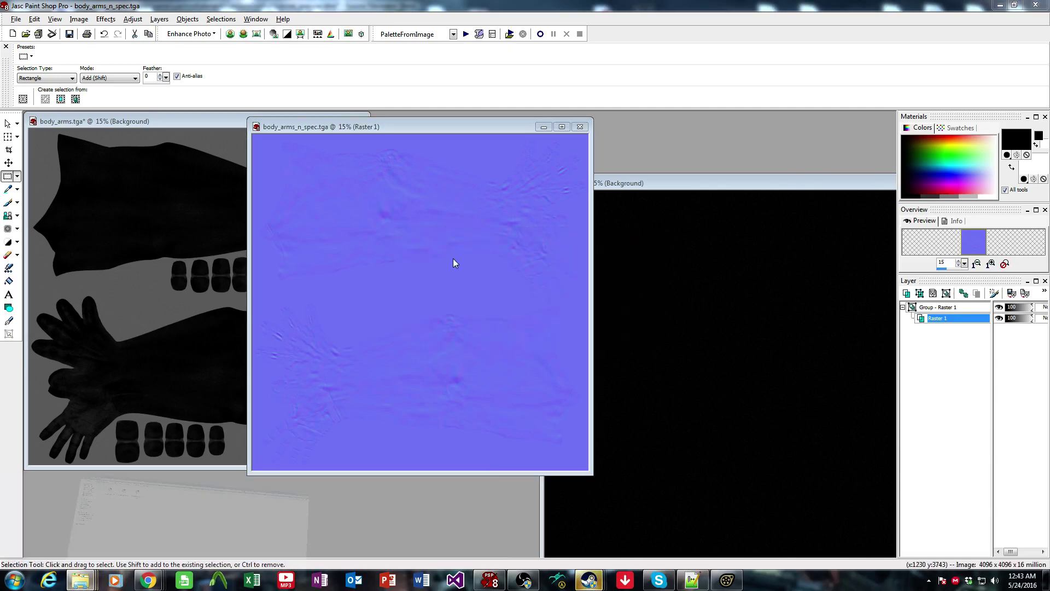
Import body_arms_n_spec.tga into VTFEdit as a new texture, accepting the default VTF options
key(alt+Tab)
double_click(322, 5)
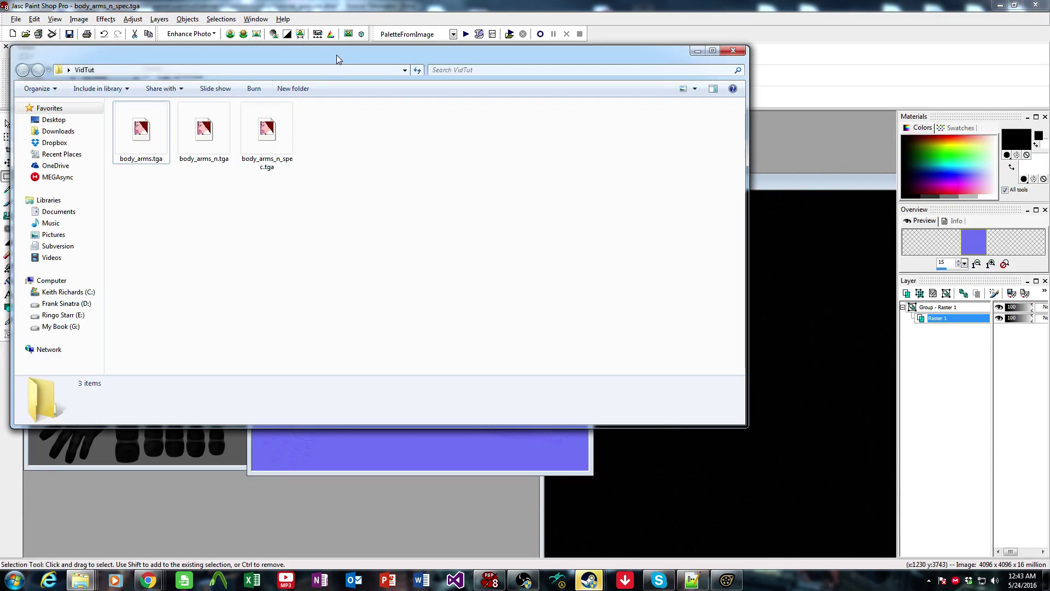
double_click(267, 130)
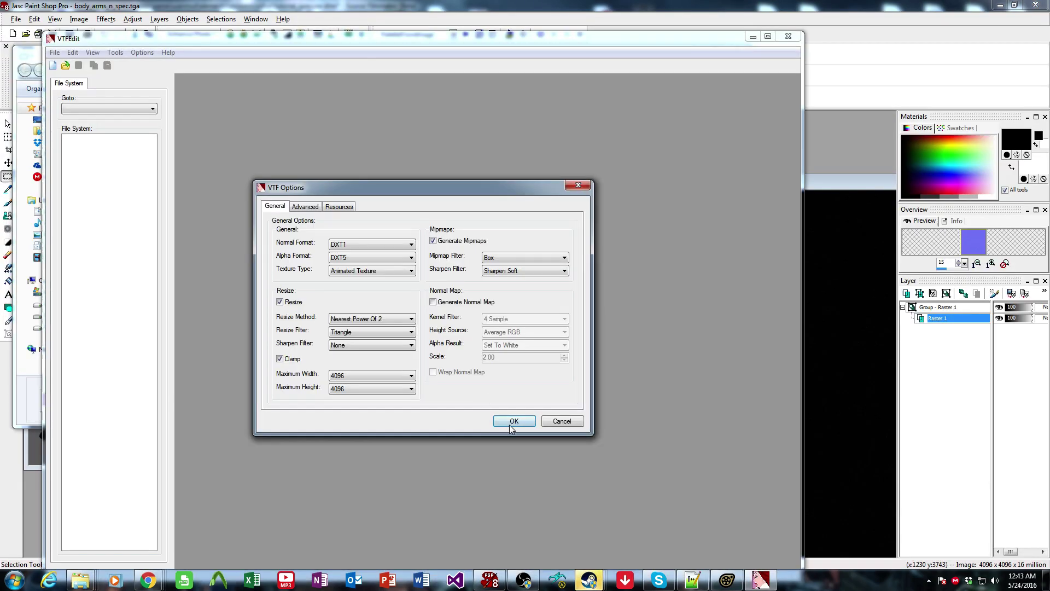
click(514, 421)
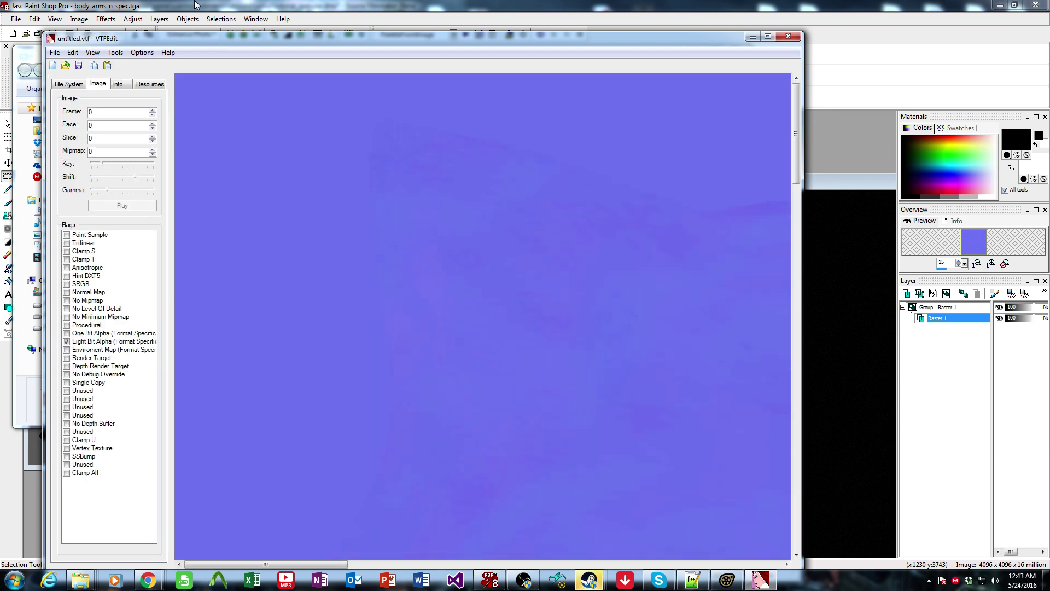
Preview the texture's alpha channel alone, then return the view to the RGB channels
click(92, 52)
mouse_move(153, 65)
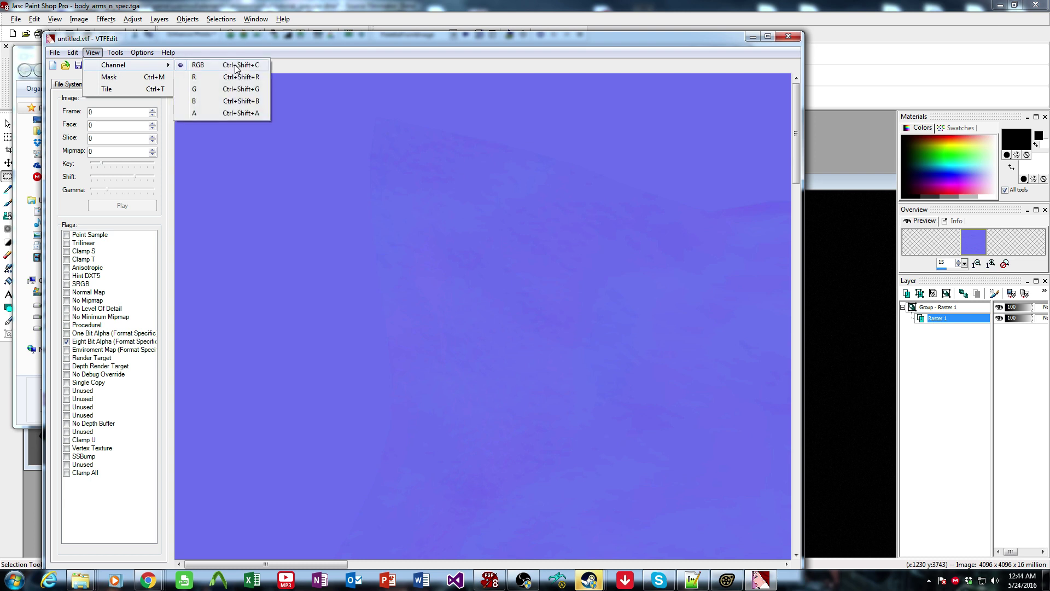
click(213, 115)
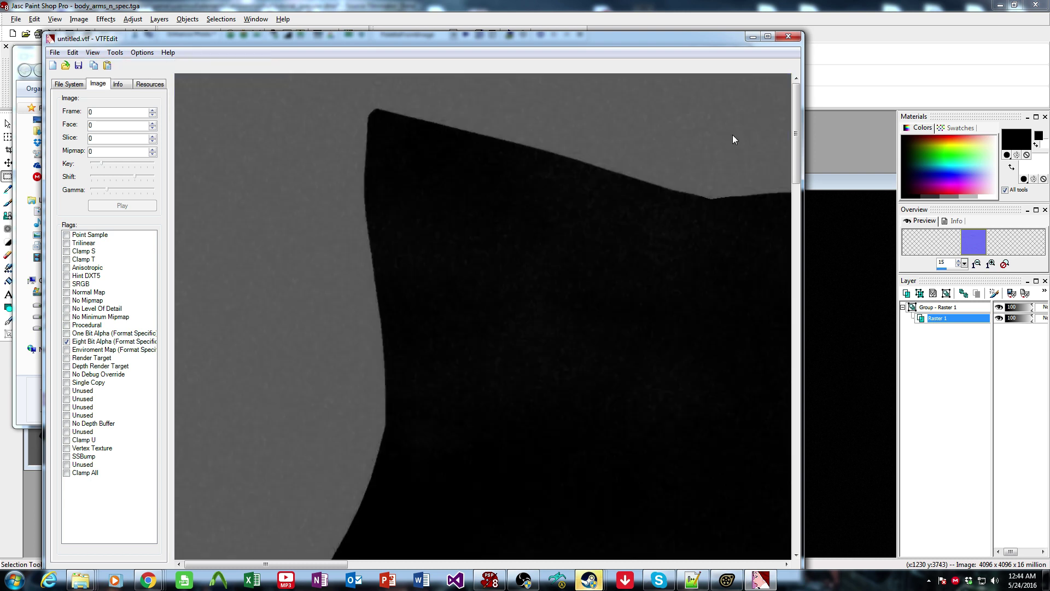
mouse_move(797, 116)
mouse_down()
mouse_move(797, 186)
mouse_move(796, 133)
mouse_up()
click(92, 52)
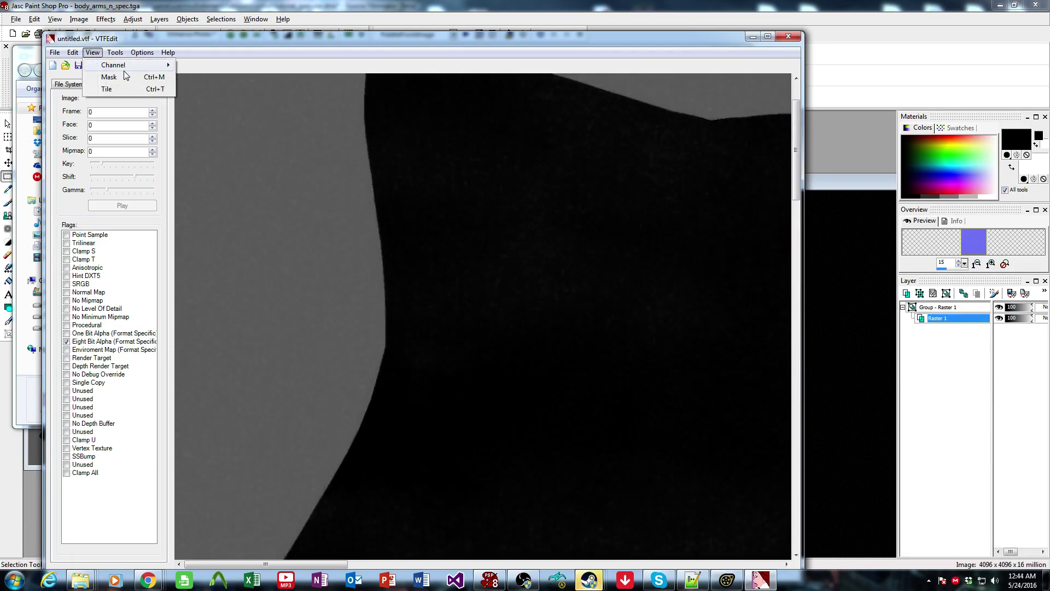
click(92, 52)
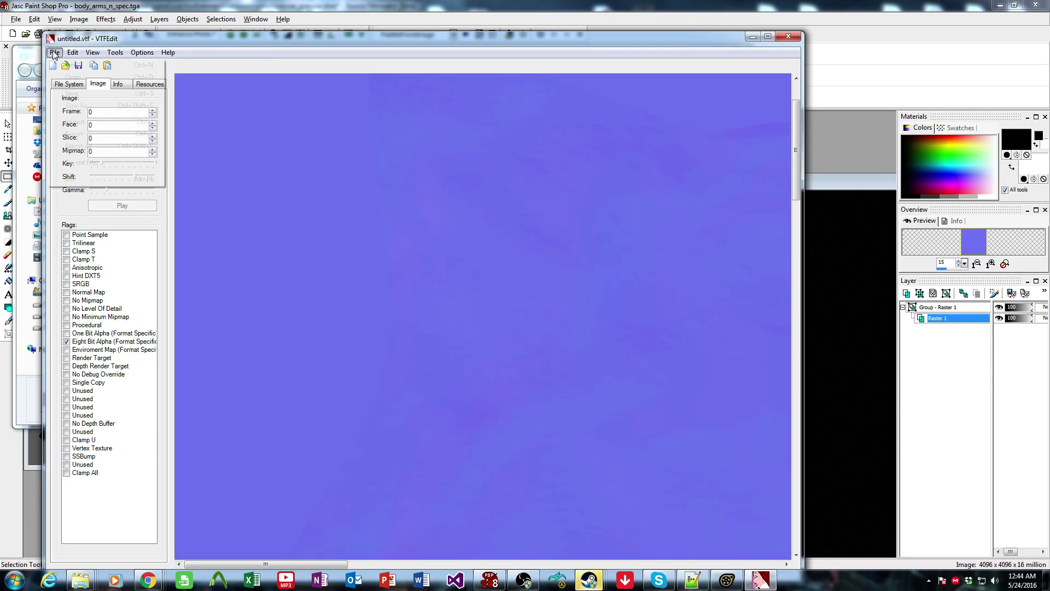
Save the texture as body_arm_n_spec.vtf and close VTFEdit
click(55, 53)
click(63, 107)
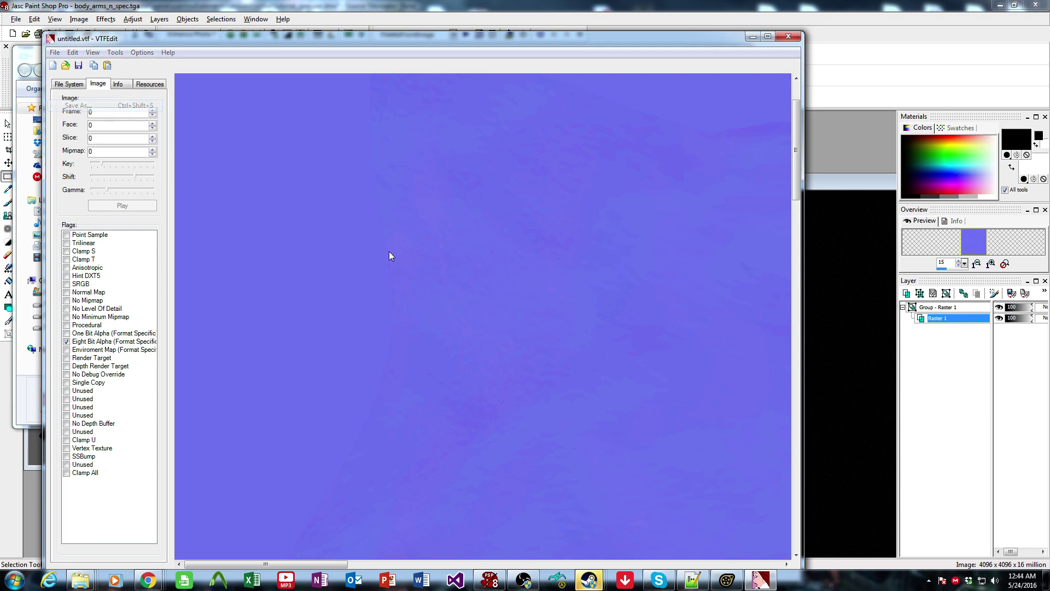
text(body_arm)
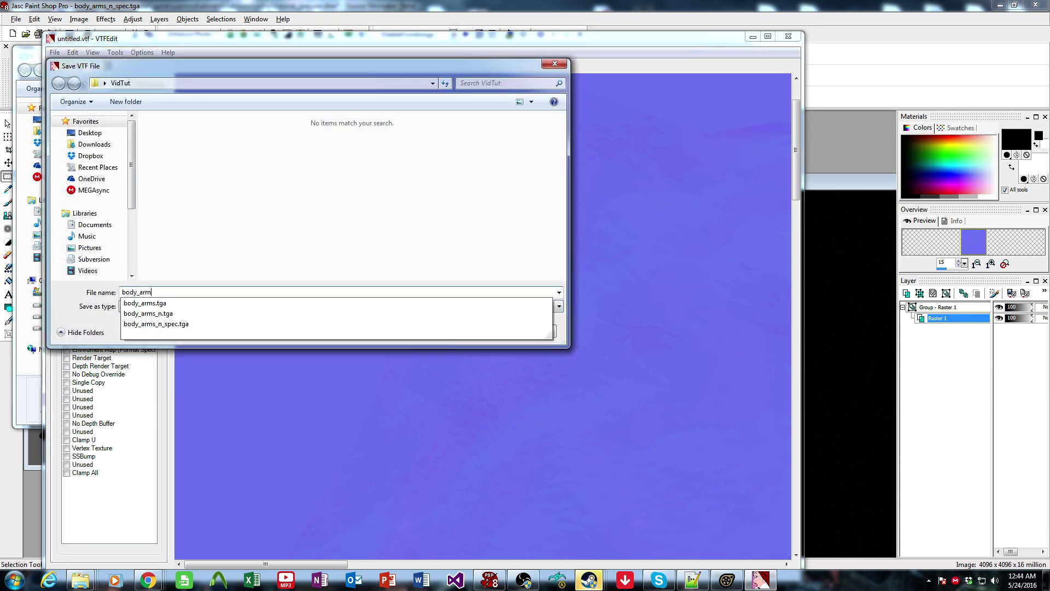
text(-n_)
text(n_spec)
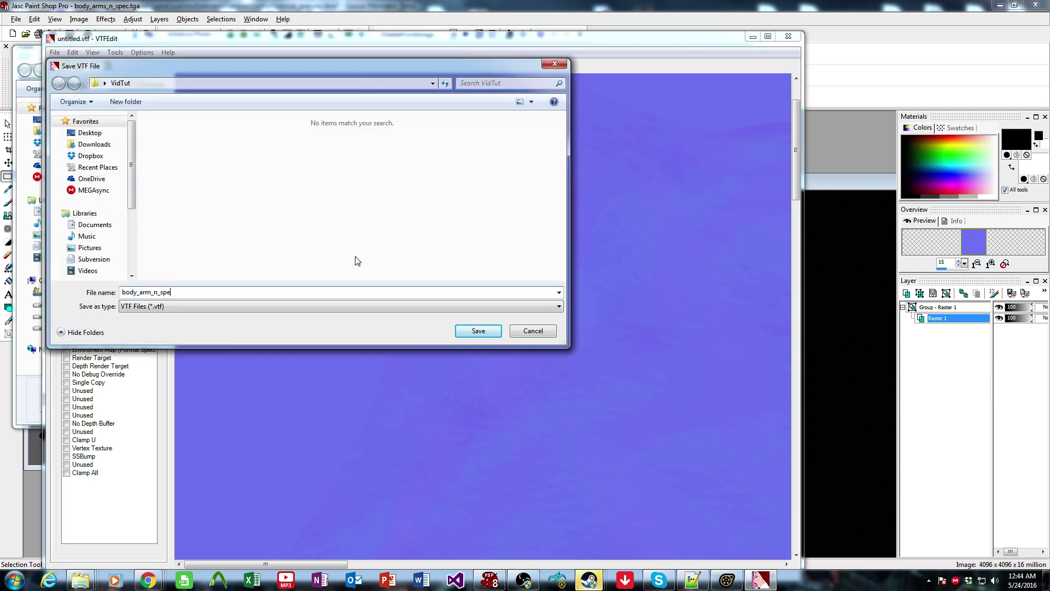
click(478, 331)
click(788, 36)
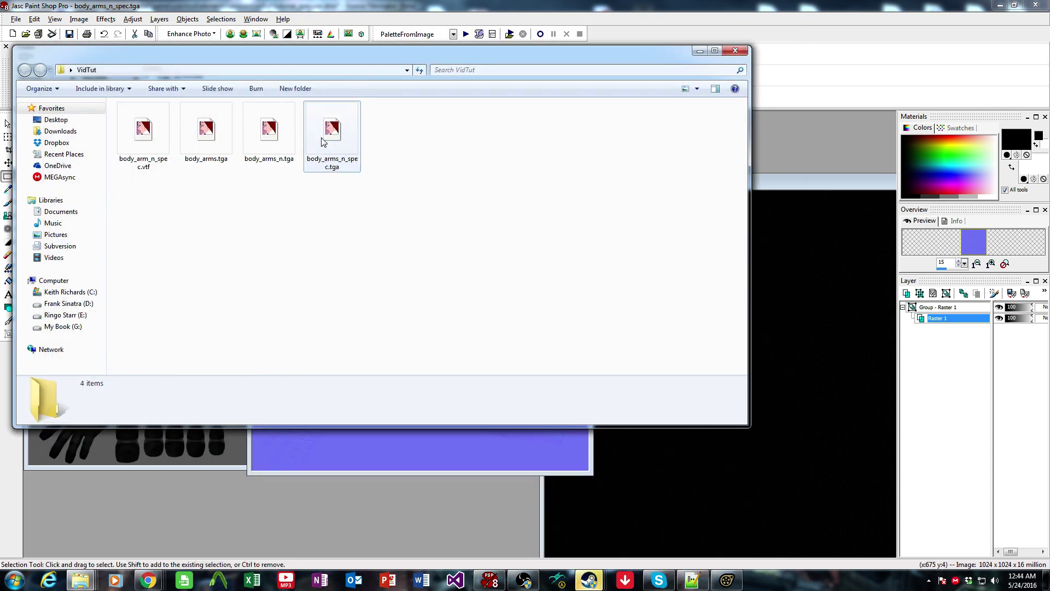
Copy the new VTF from the VidTut folder and paste it into the Femshep materials folder
click(289, 140)
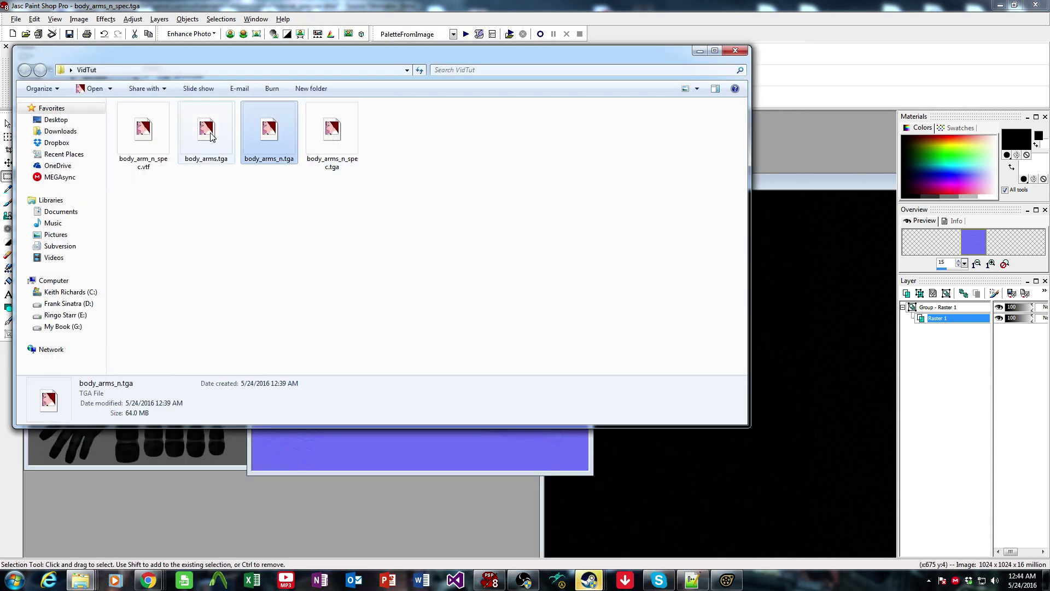
click(144, 134)
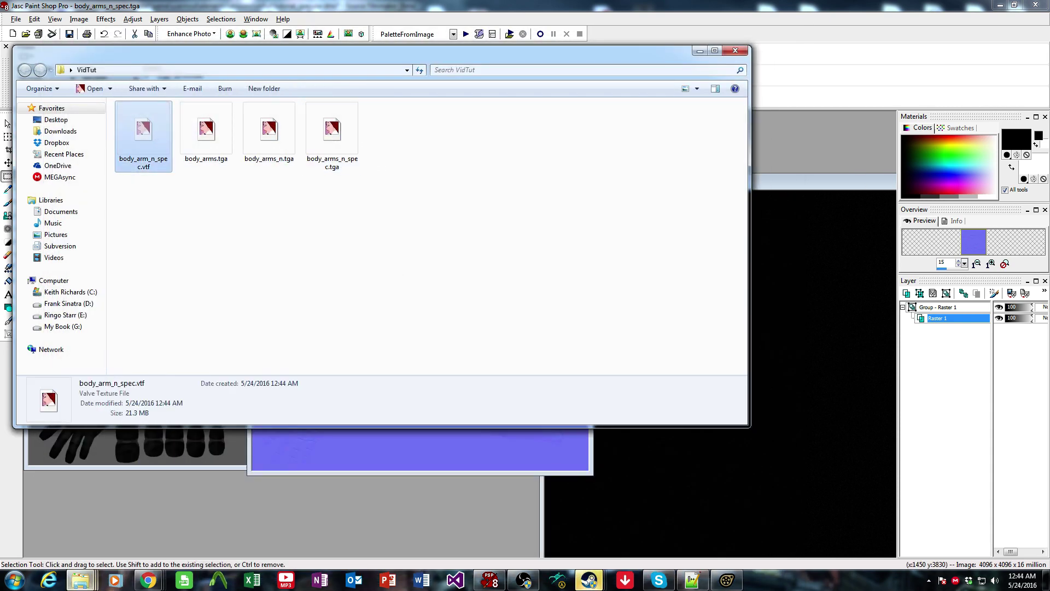
mouse_move(81, 579)
click(412, 542)
right_click(630, 249)
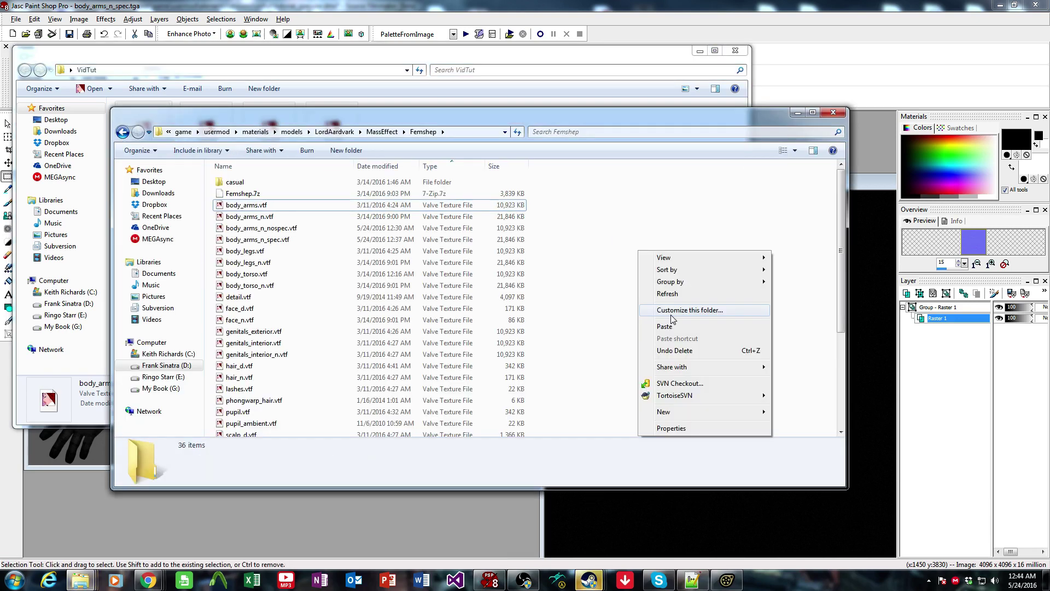
click(672, 326)
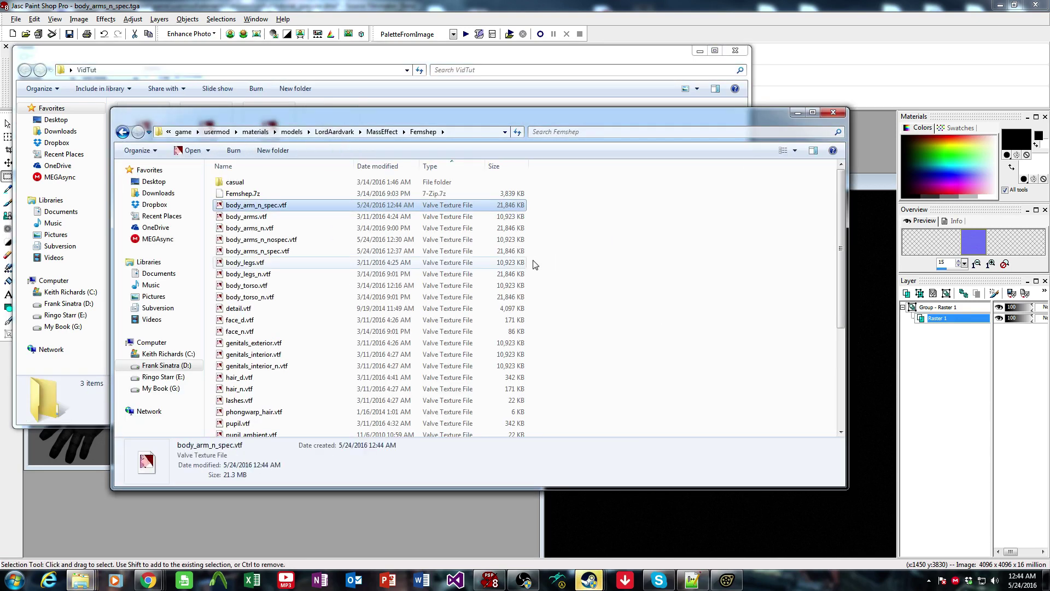
Delete the old body_arms_n_spec.vtf from the Femshep folder
right_click(262, 200)
click(249, 251)
click(249, 251)
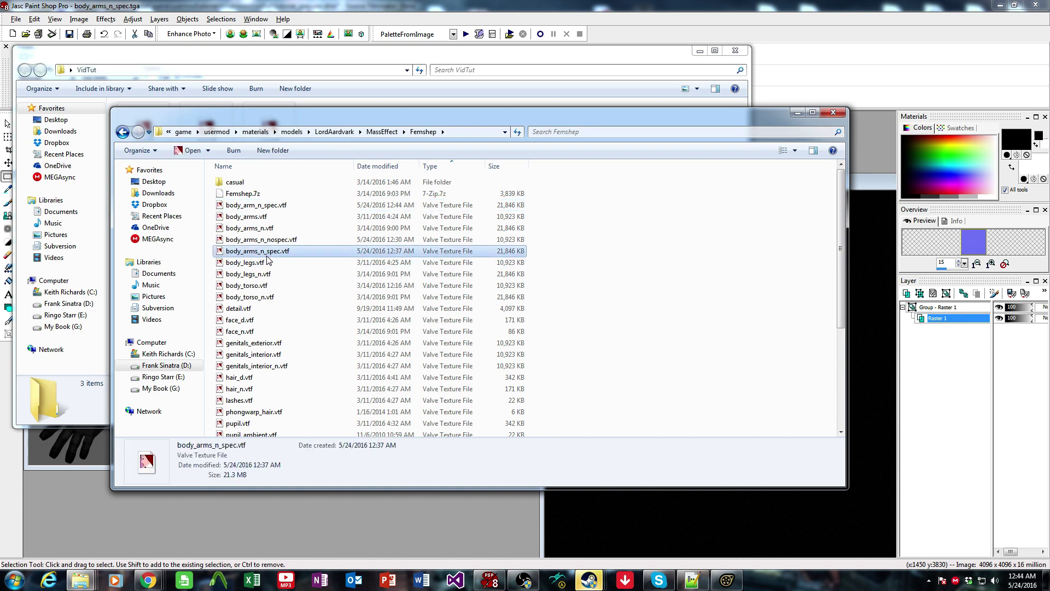
key(Delete)
click(563, 340)
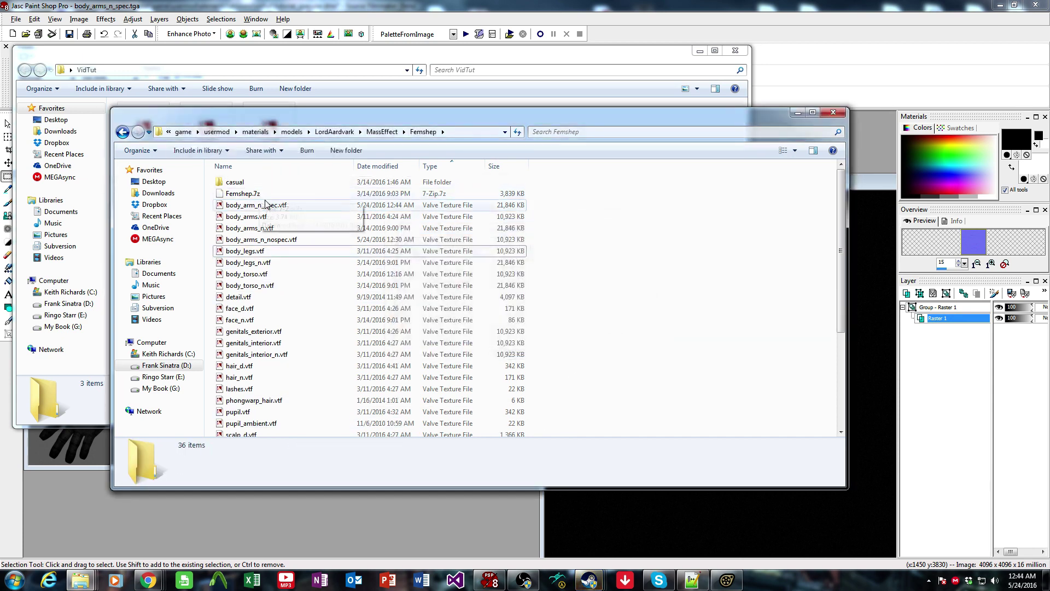
Rename the new texture to body_arms_n_spec2.vtf and return to Source Filmmaker
right_click(273, 205)
click(304, 413)
click(256, 205)
text(s)
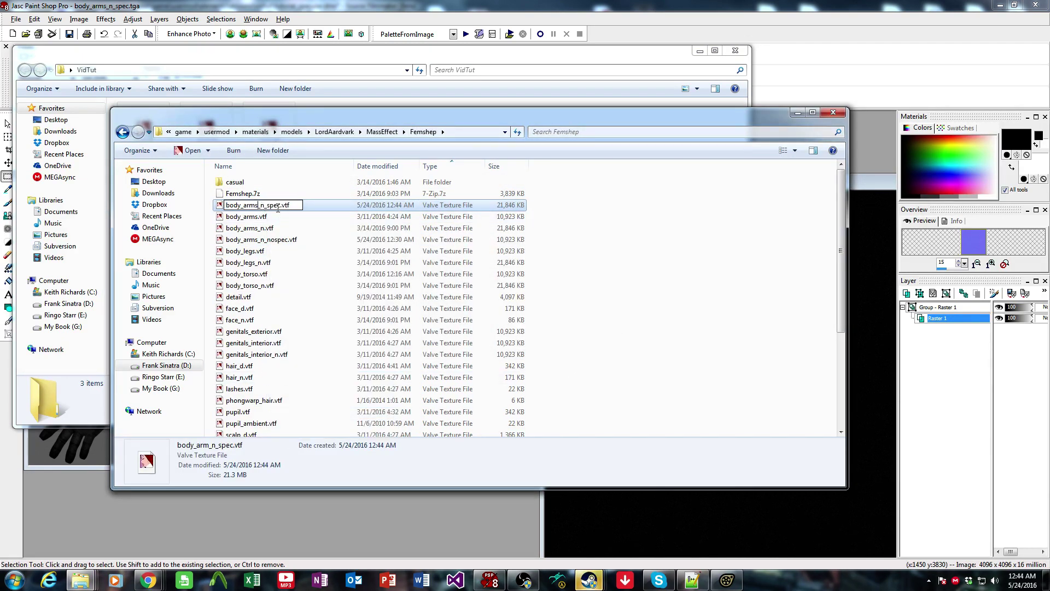
key(End)
key(Left)
key(Left)
key(Left)
key(Left)
text(2)
click(650, 297)
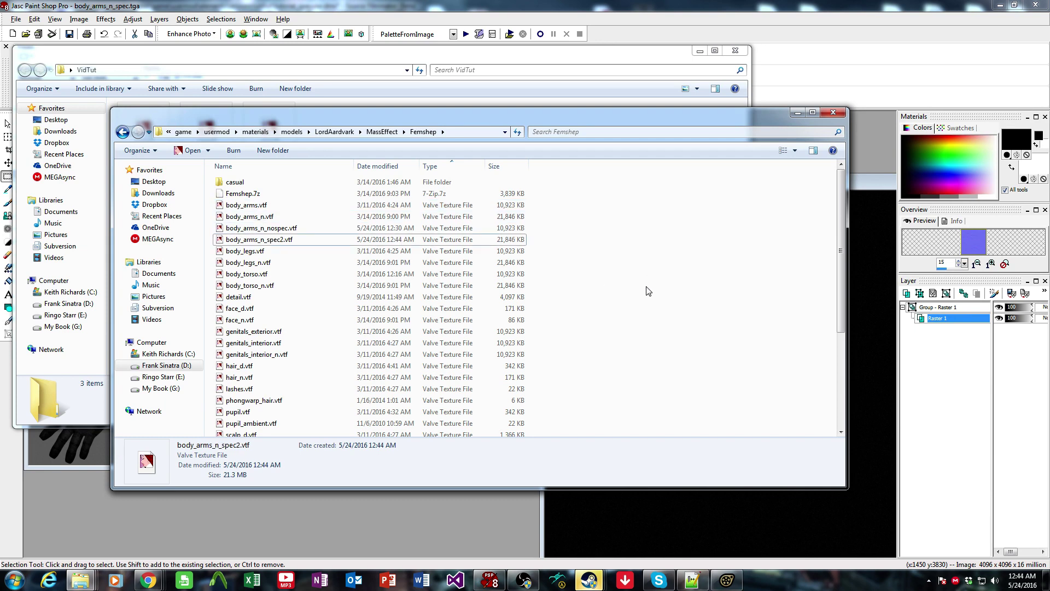
click(726, 579)
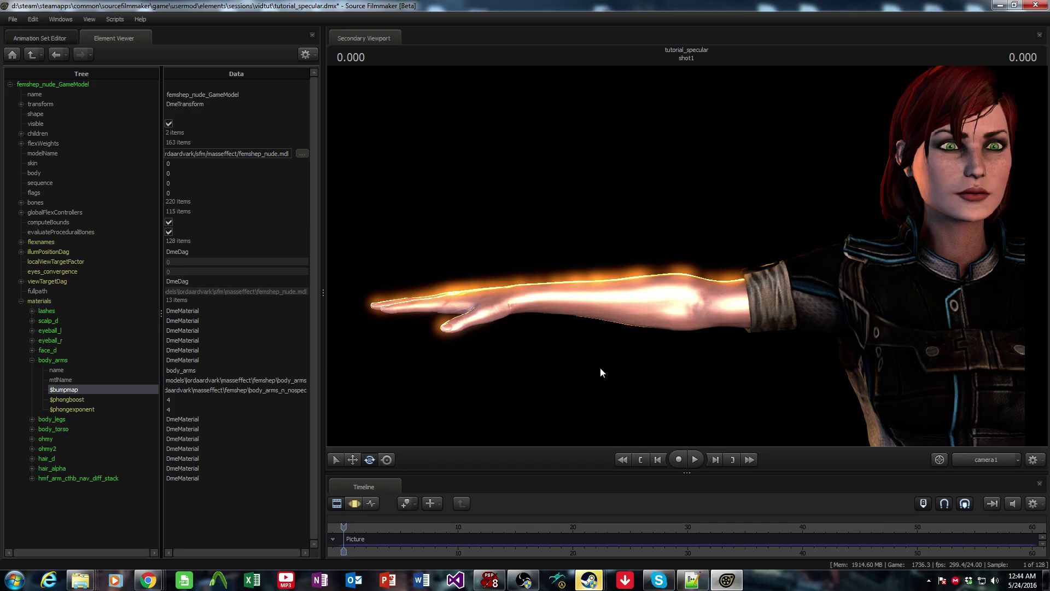
Change the $bumpmap path to end in body_arms_n_spec2
click(297, 391)
key(BackSpace)
key(BackSpace)
key(BackSpace)
key(BackSpace)
key(BackSpace)
key(BackSpace)
text(spec2)
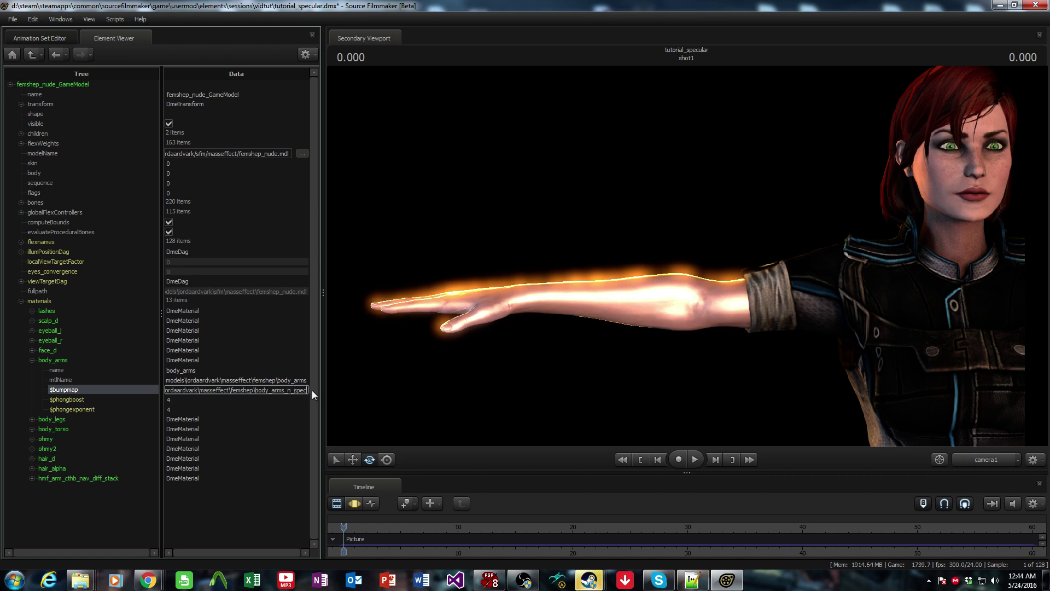
key(Return)
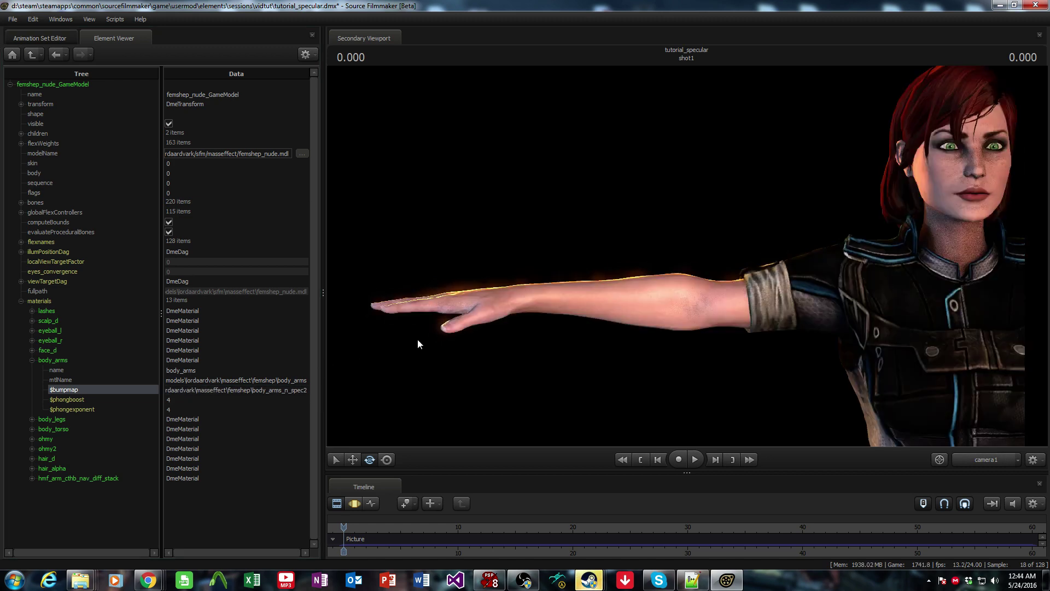
Set both $phongboost and $phongexponent to 12
click(99, 397)
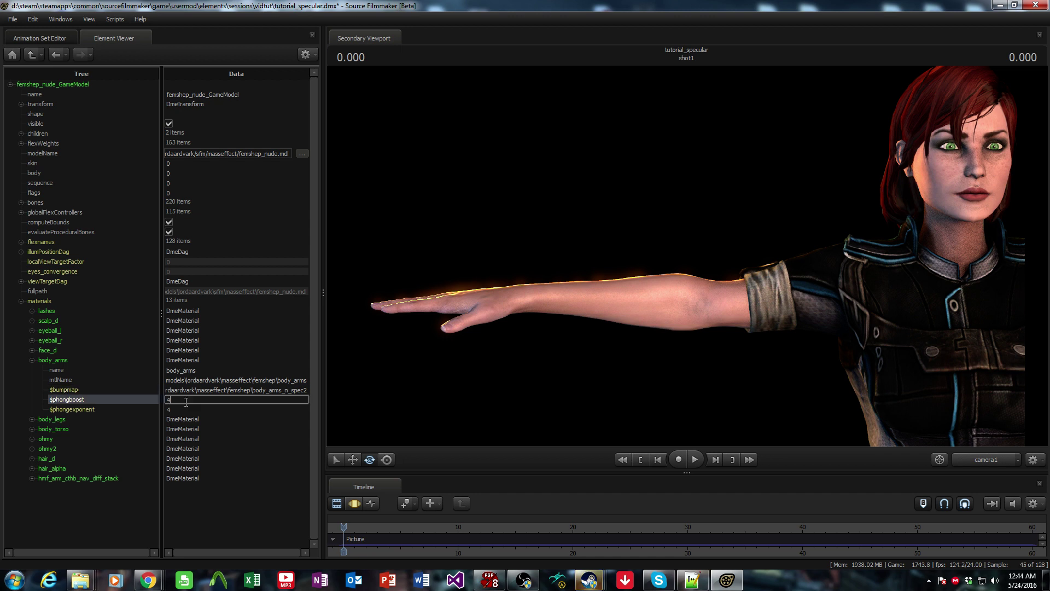
text(12)
key(Return)
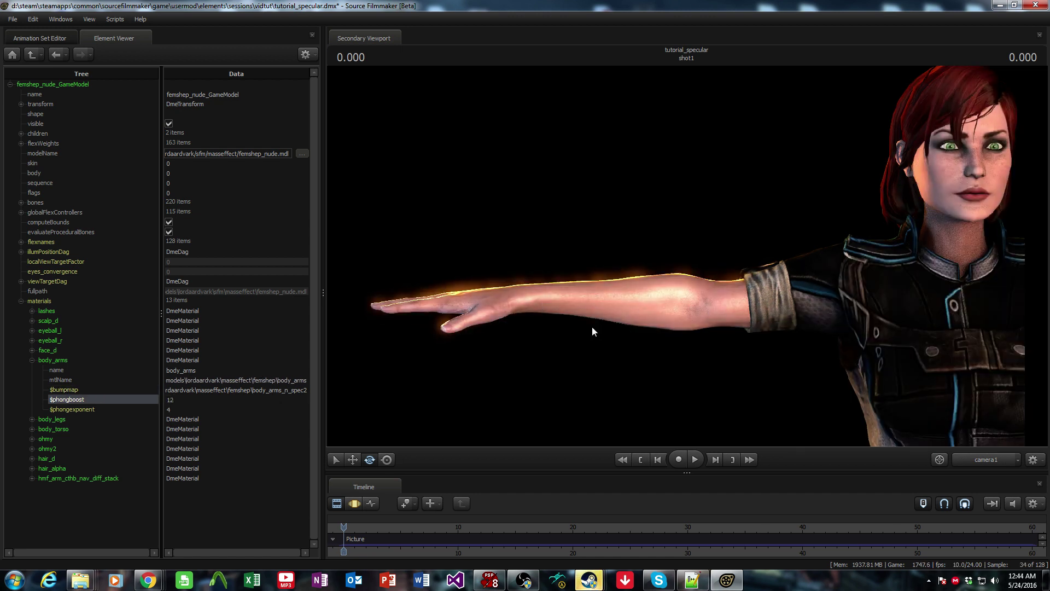
click(129, 408)
text(12)
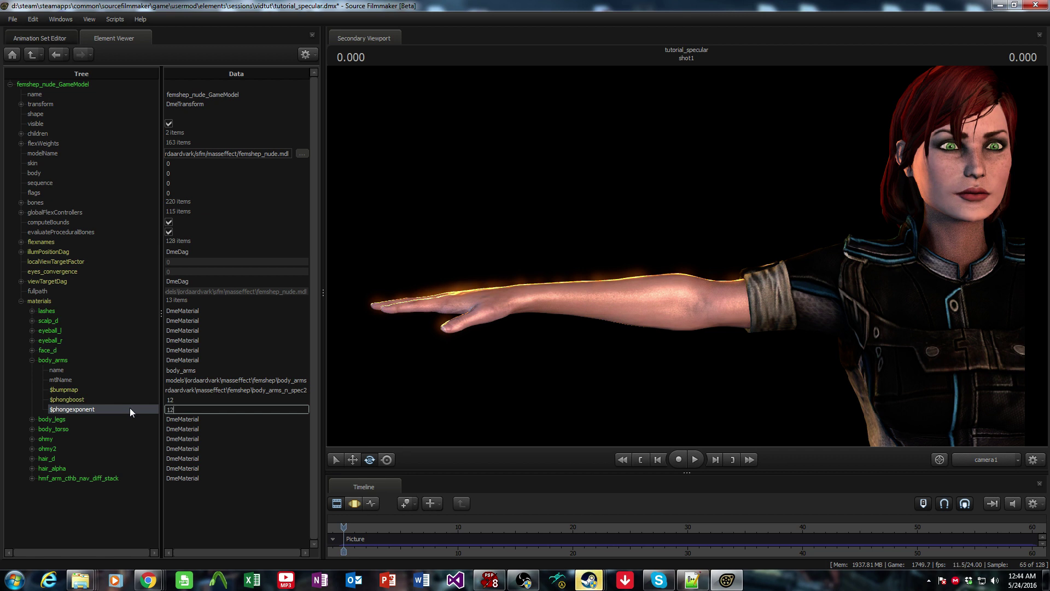
key(Return)
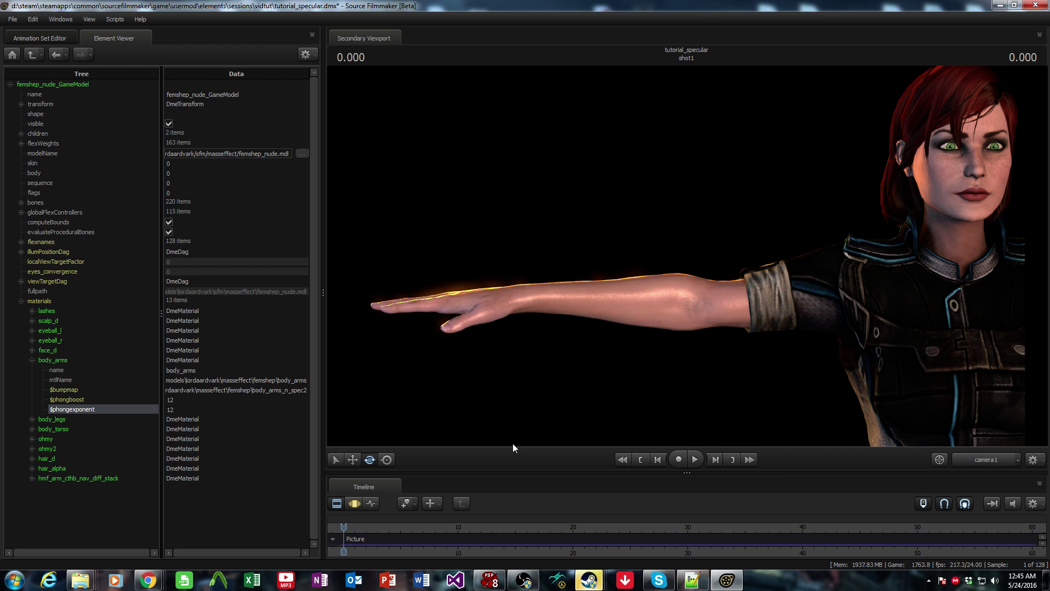
Select the scene camera, dolly it close to the forearm, and toggle Clip/Motion Editor to re-render
click(356, 504)
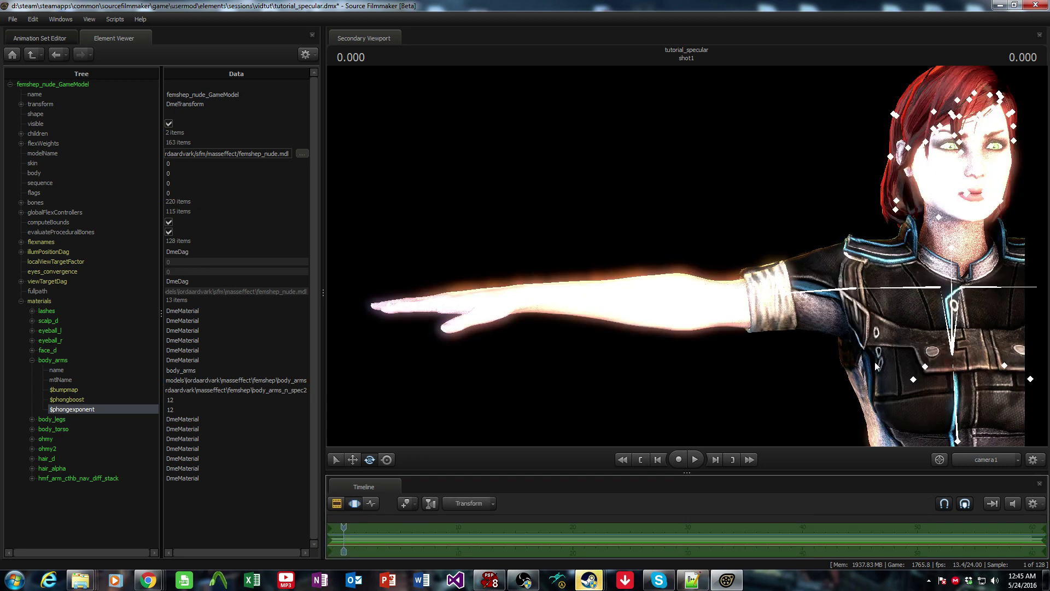
click(48, 39)
click(55, 73)
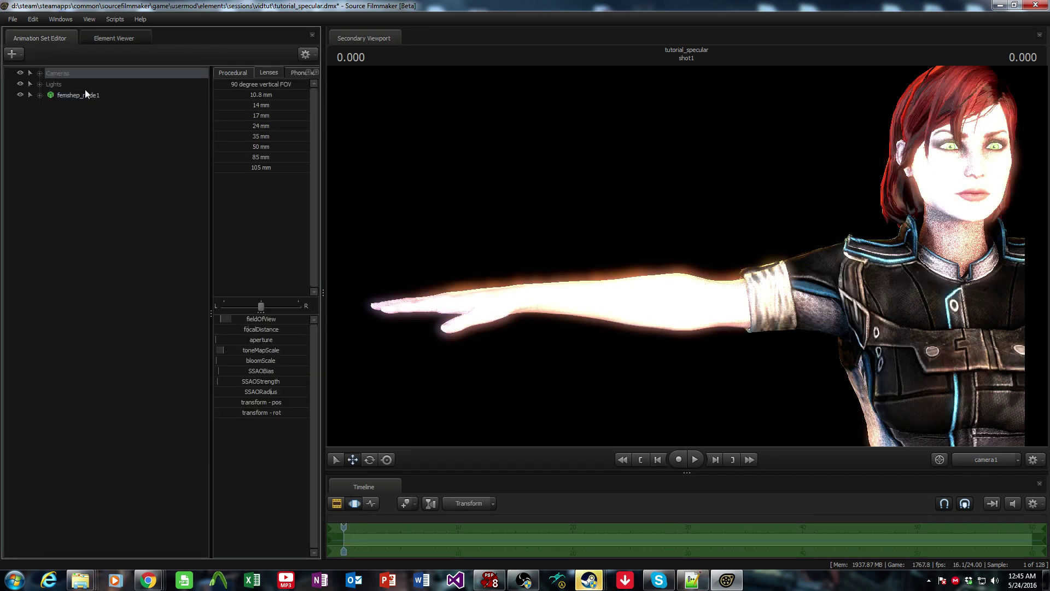
drag(261, 318, 205, 318)
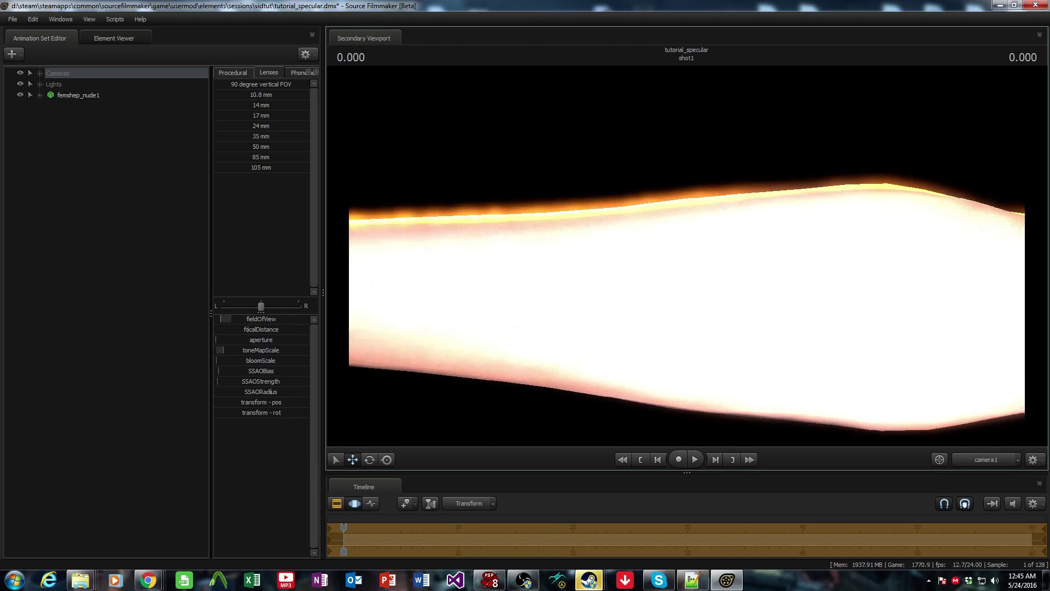
click(337, 503)
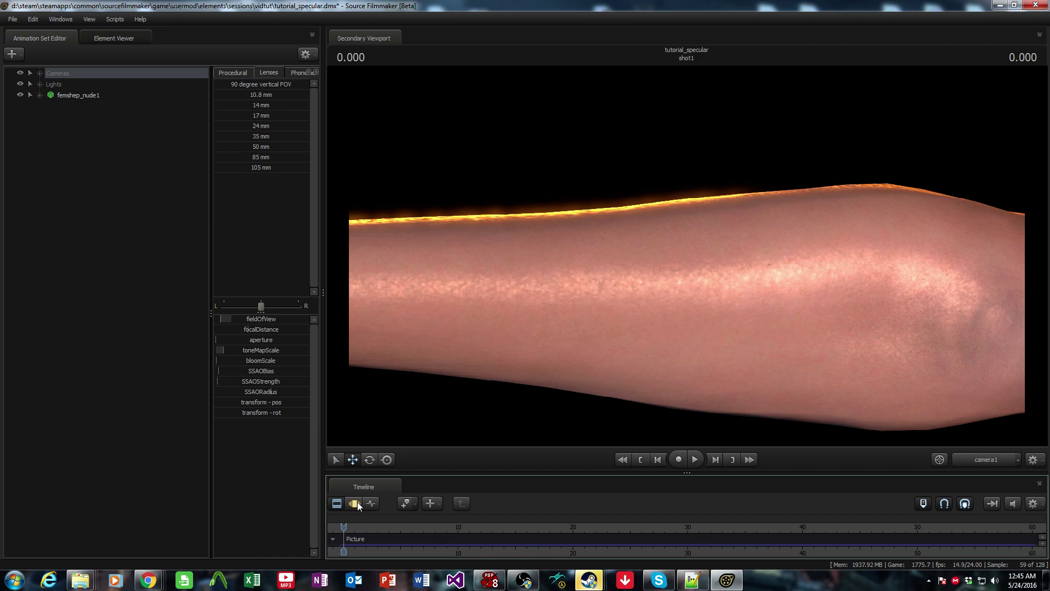
click(355, 503)
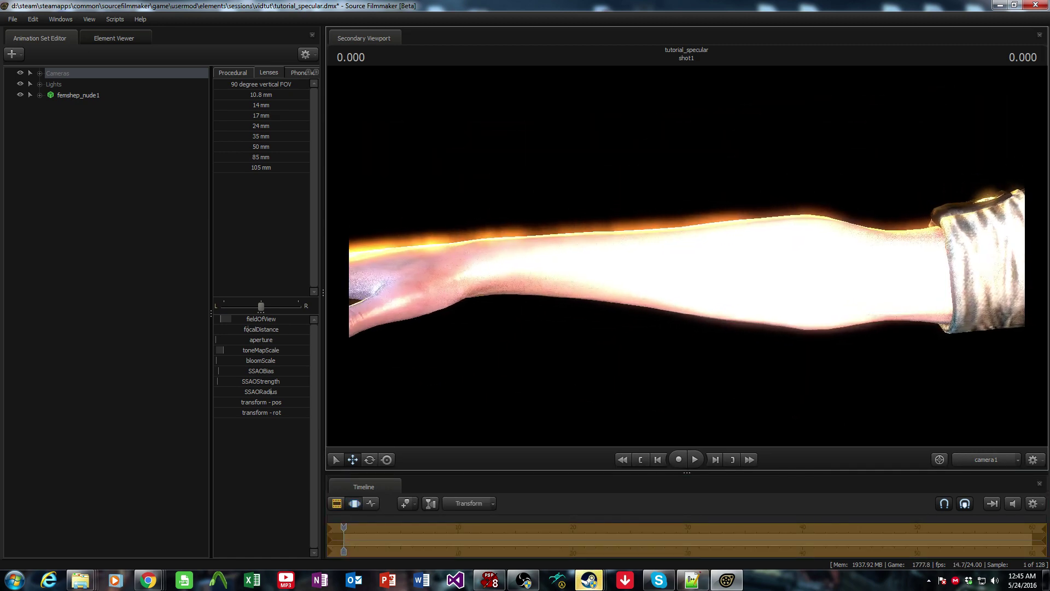
click(338, 503)
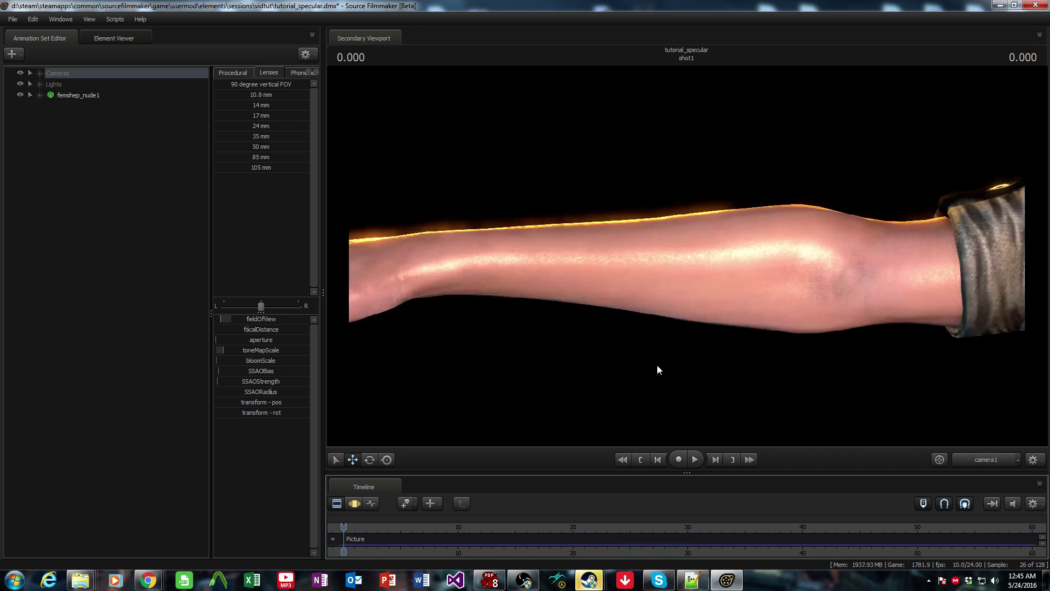